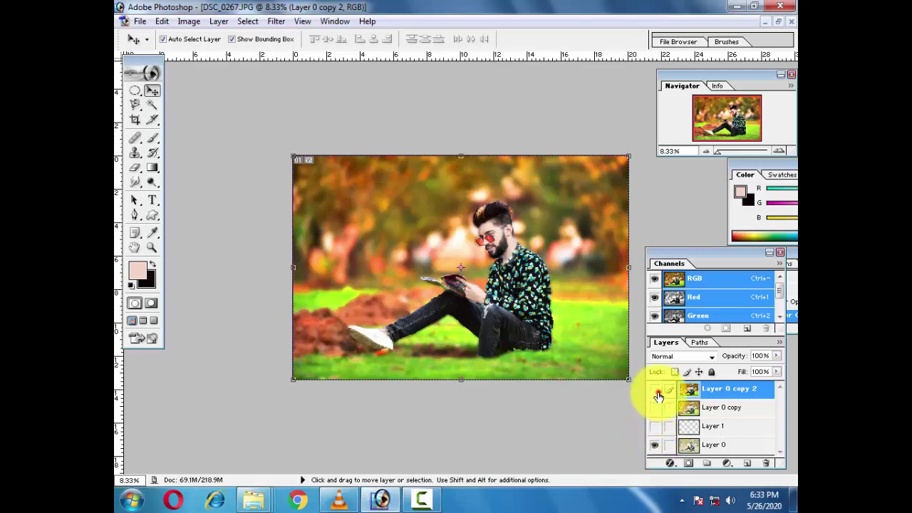
Toggle the saturated layer on and off to compare the previous edit with the original.
click(657, 396)
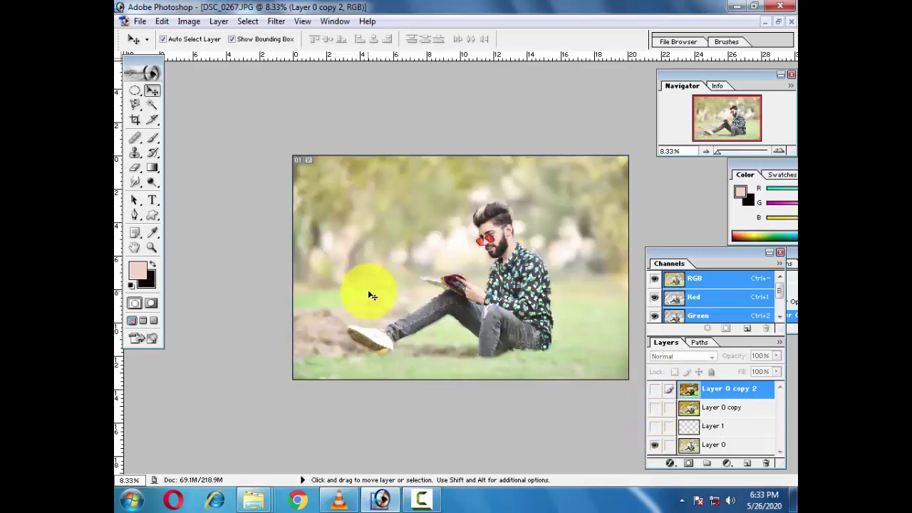
scroll(378, 295, down, 1)
click(653, 391)
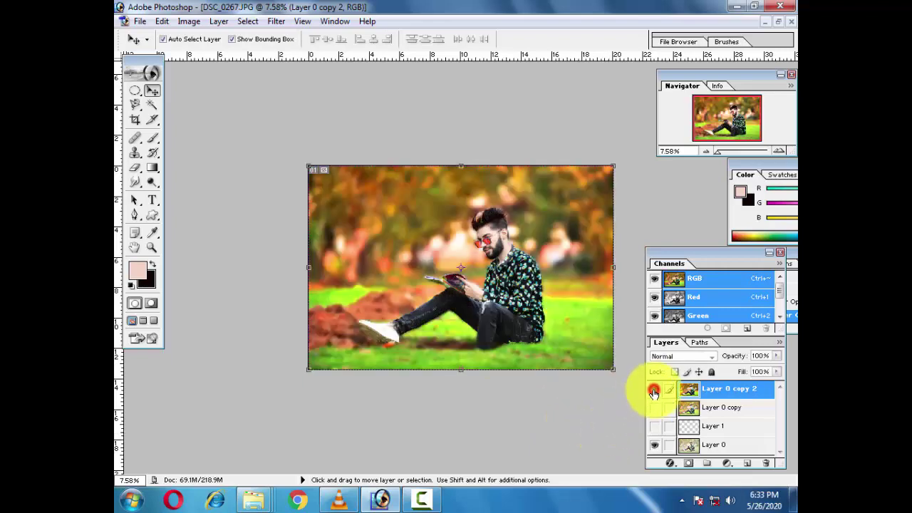
click(655, 392)
click(654, 392)
click(655, 392)
click(654, 392)
click(654, 392)
click(654, 391)
click(654, 392)
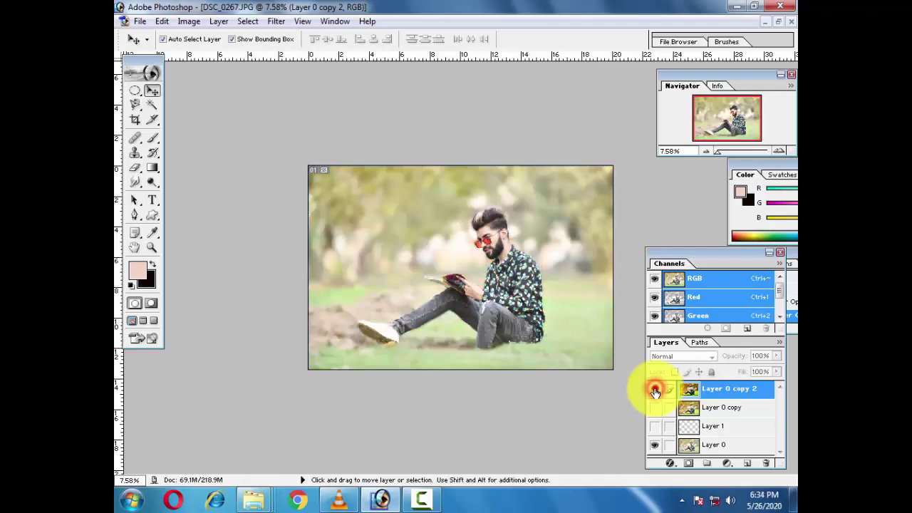
click(654, 391)
click(654, 392)
click(655, 392)
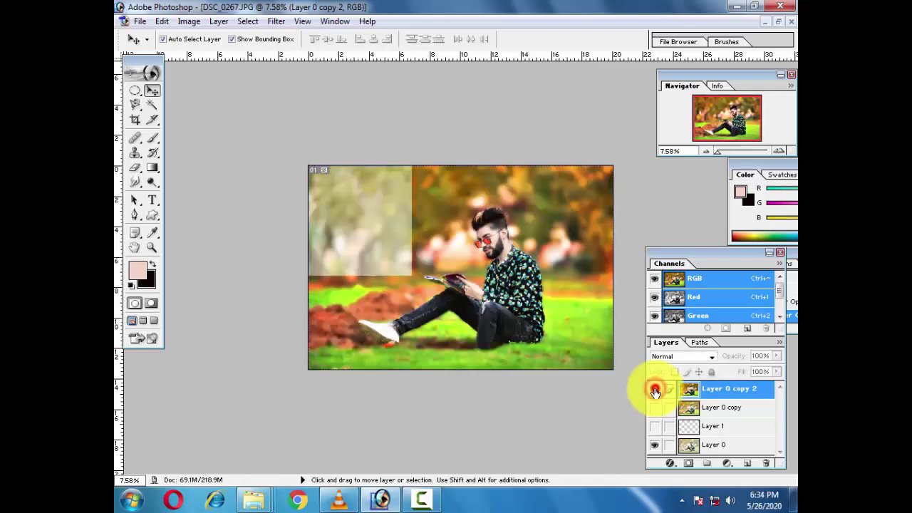
click(655, 392)
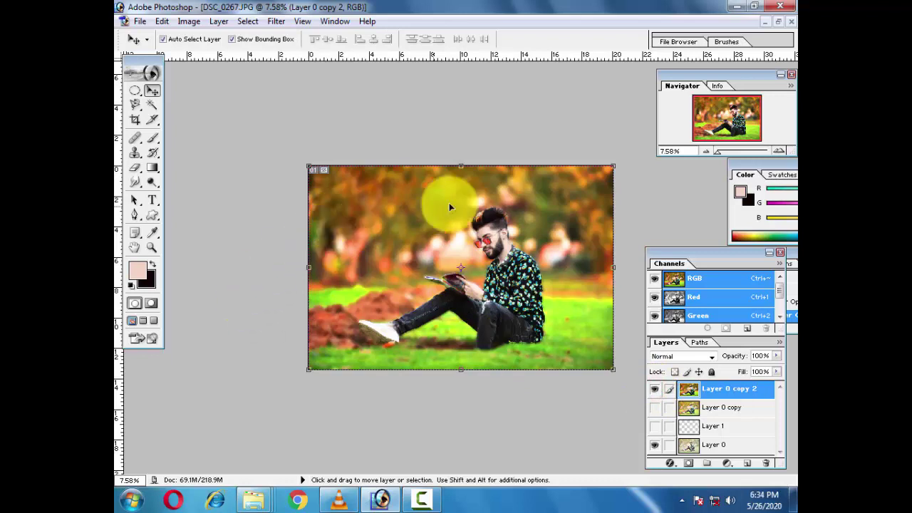
After a last before/after check, drag DSC_0267 from the fainl folder into Photoshop.
click(655, 389)
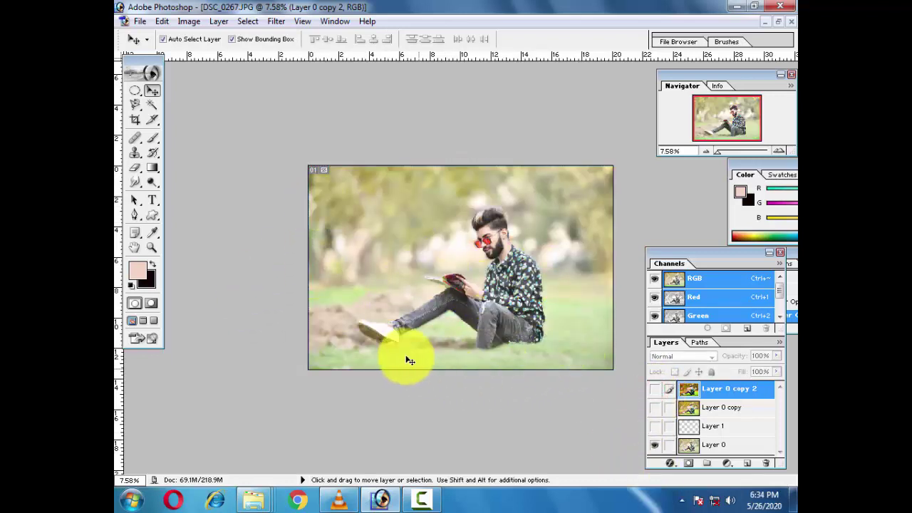
click(653, 390)
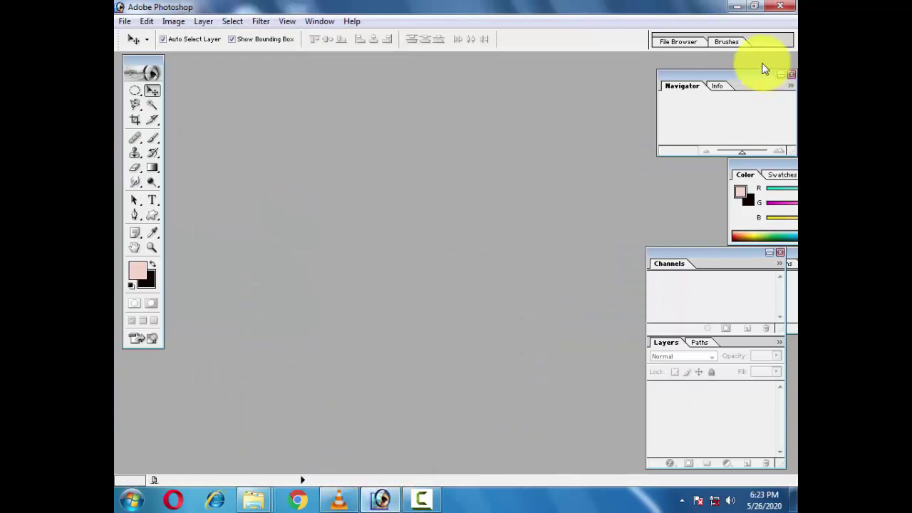
click(736, 7)
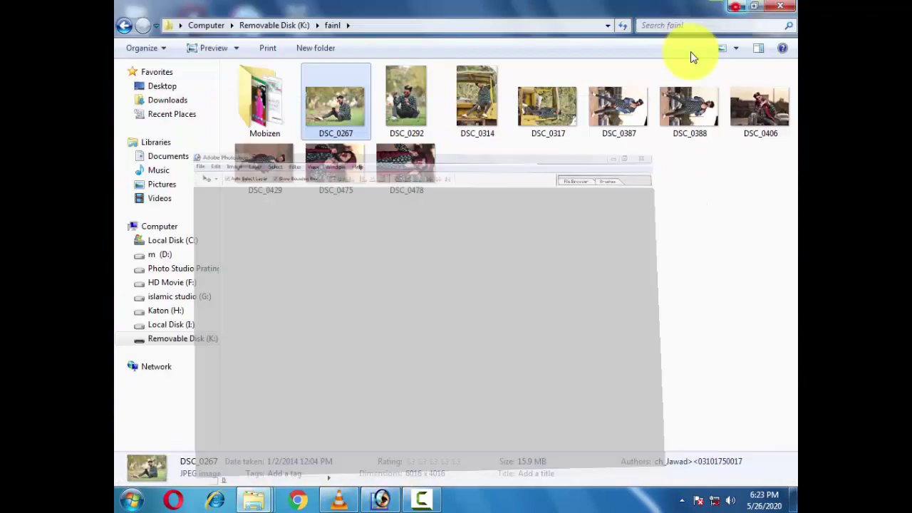
mouse_move(335, 113)
mouse_down()
mouse_move(410, 445)
mouse_move(387, 490)
mouse_move(405, 321)
mouse_up()
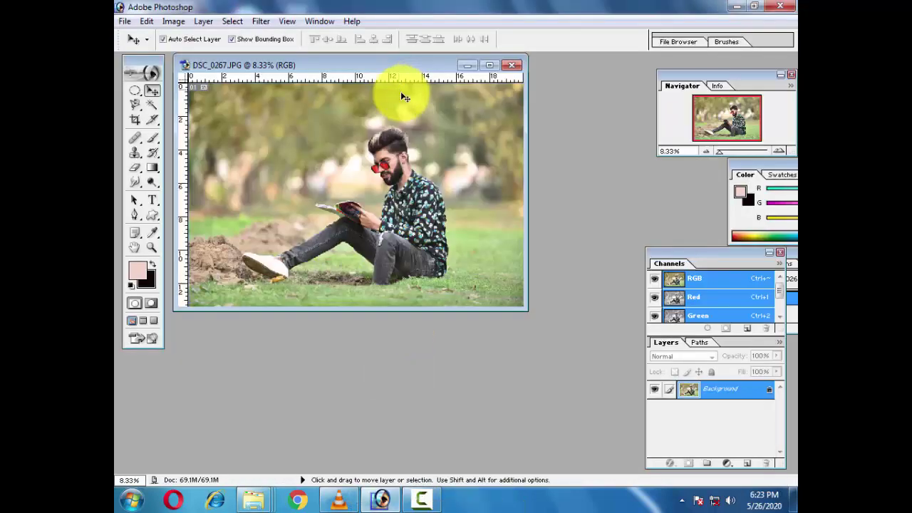
Convert the Background into Layer 0 and duplicate it as Layer 0 copy.
click(491, 65)
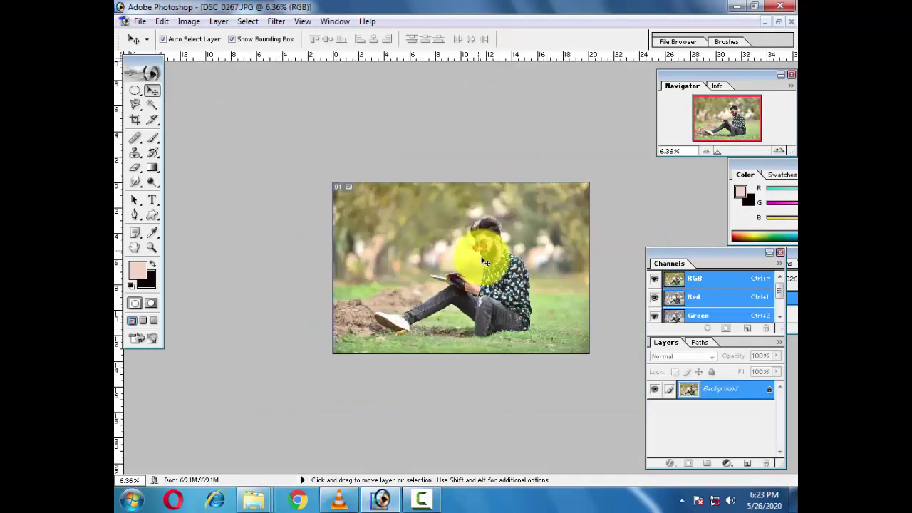
scroll(484, 228, down, 3)
scroll(491, 237, up, 5)
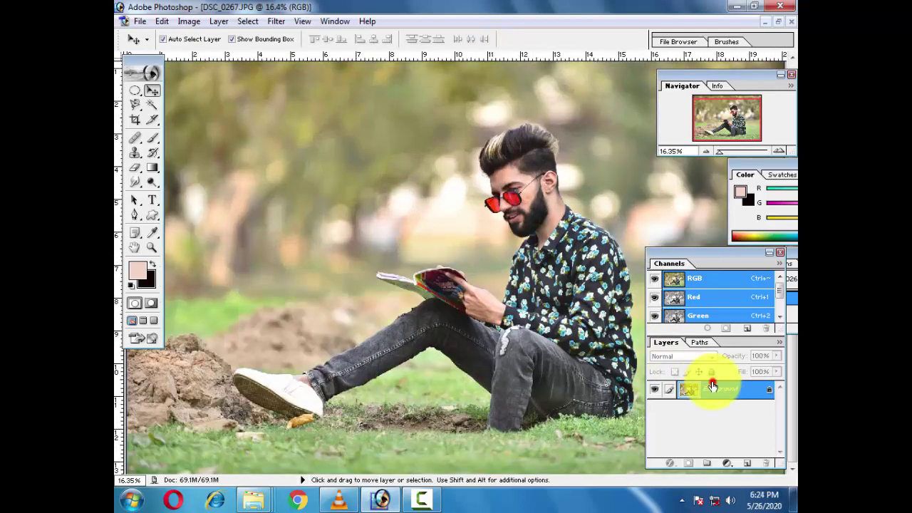
double_click(716, 388)
key(Return)
key(ctrl+j)
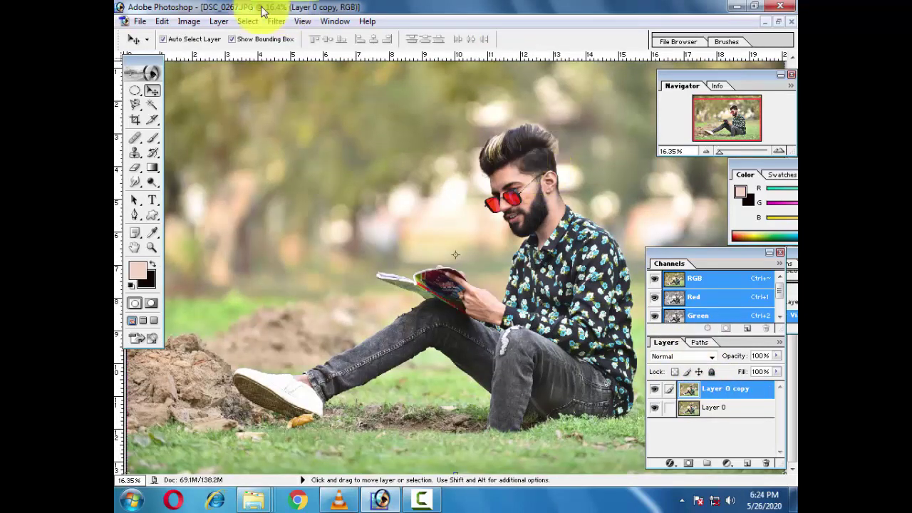
Apply a strong large-radius Gaussian Blur to Layer 0 copy.
click(271, 22)
click(307, 121)
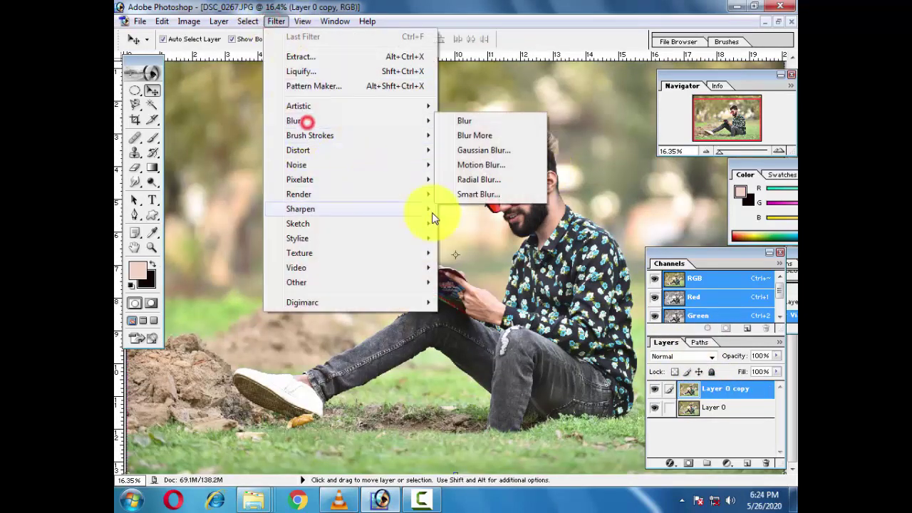
click(461, 151)
drag(625, 349, 639, 347)
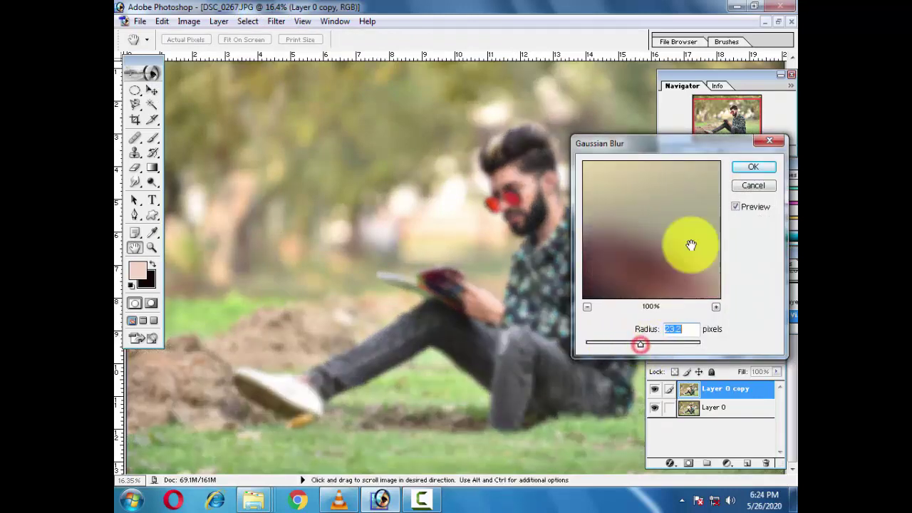
click(753, 167)
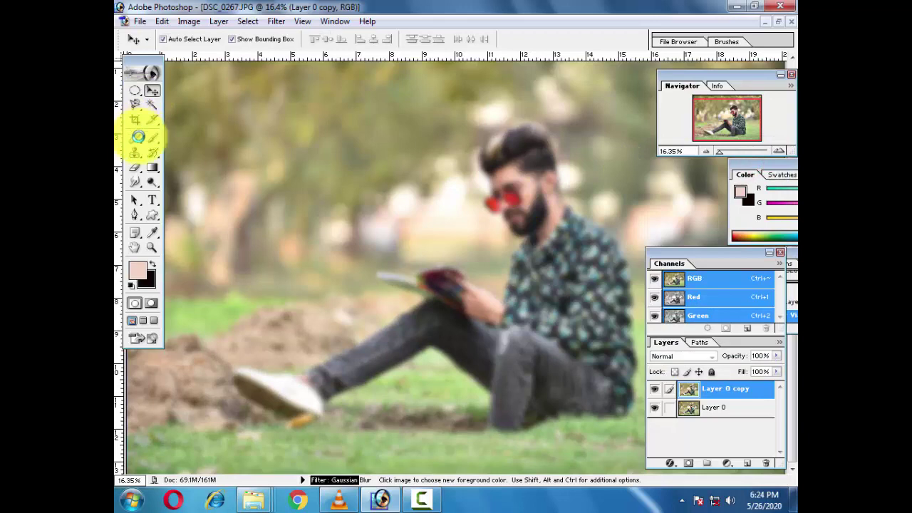
With a 51 px Eraser, erase the blur from the man's head, face and hair.
click(135, 168)
right_click(491, 183)
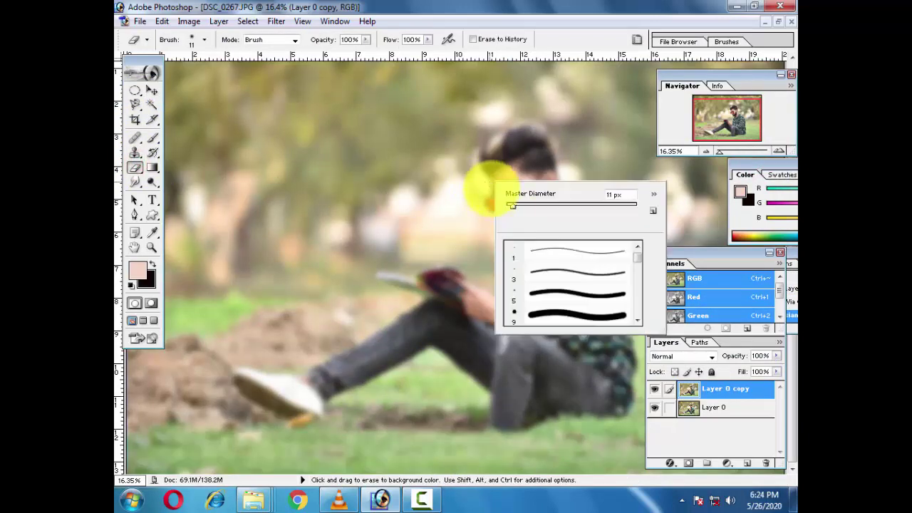
right_click(549, 229)
drag(555, 251, 584, 252)
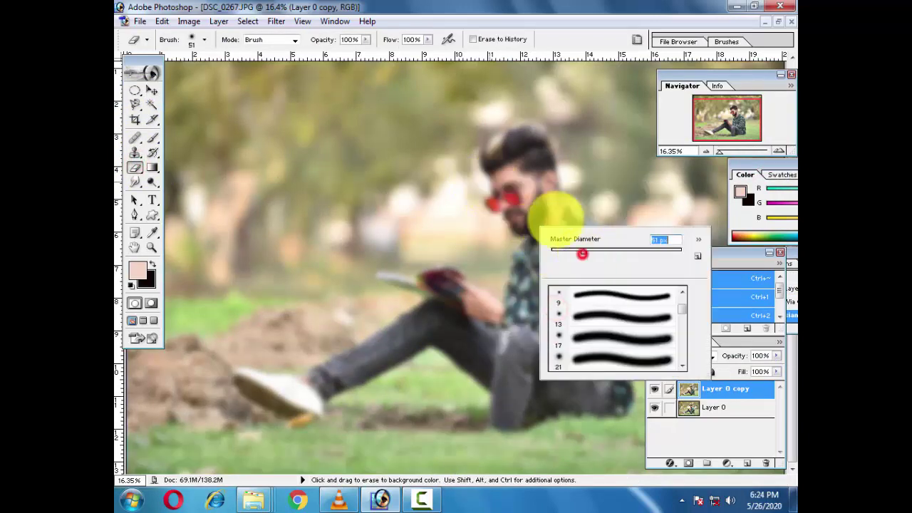
right_click(528, 179)
drag(538, 206, 509, 151)
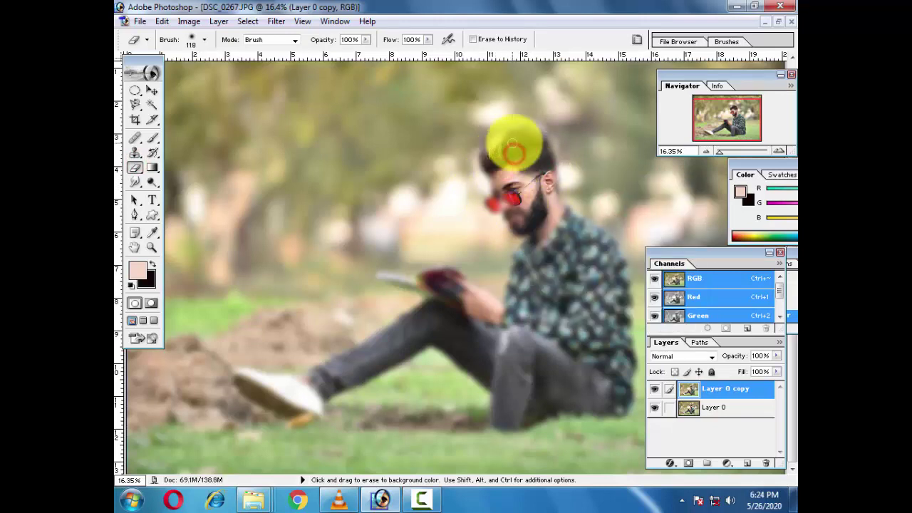
mouse_move(502, 137)
mouse_down()
mouse_move(547, 172)
mouse_move(576, 245)
mouse_up()
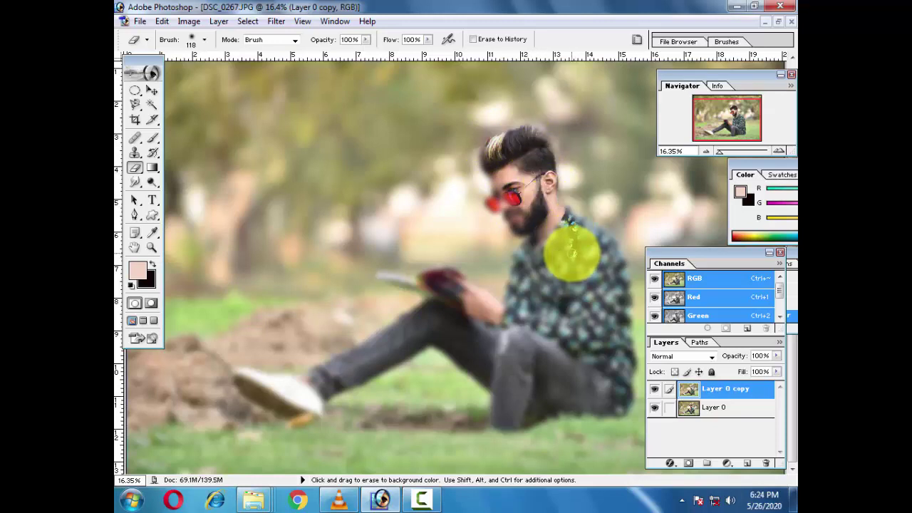
Erase the blur from the shirt, collar, book, leg and shoe.
right_click(577, 253)
mouse_move(563, 278)
mouse_down()
mouse_move(550, 315)
mouse_move(553, 299)
mouse_move(559, 336)
mouse_move(557, 282)
mouse_move(574, 352)
mouse_move(557, 306)
mouse_up()
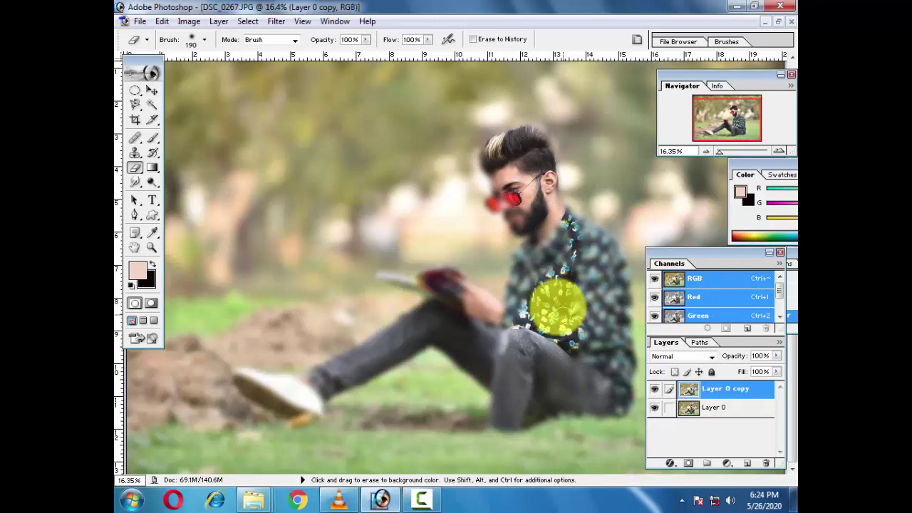
mouse_move(557, 271)
mouse_down()
mouse_move(525, 183)
mouse_move(506, 194)
mouse_move(539, 248)
mouse_move(481, 335)
mouse_up()
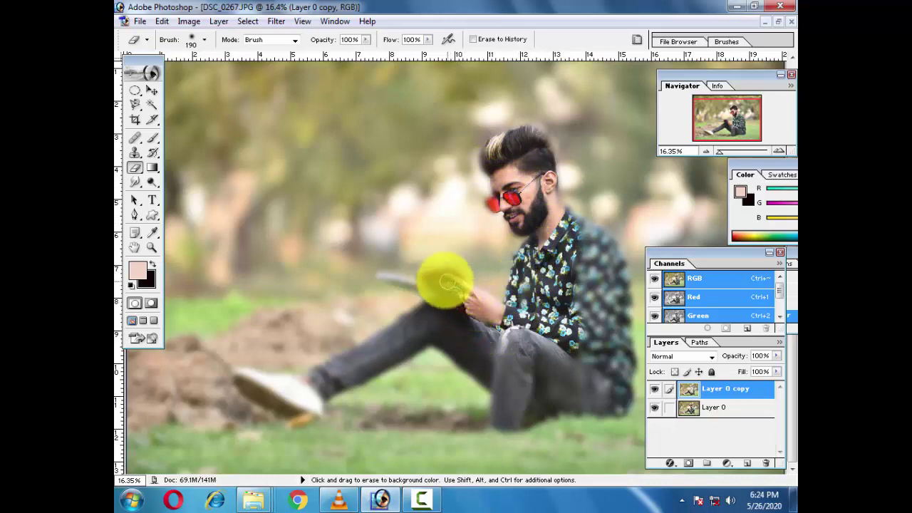
mouse_move(445, 281)
mouse_down()
mouse_move(443, 299)
mouse_move(329, 372)
mouse_up()
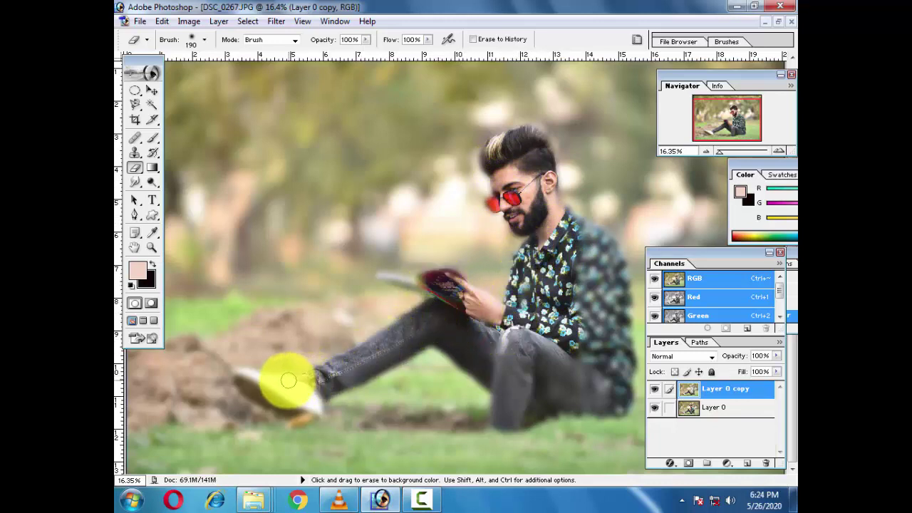
mouse_move(246, 374)
mouse_down()
mouse_move(275, 397)
mouse_move(327, 388)
mouse_move(434, 330)
mouse_move(508, 398)
mouse_move(622, 380)
mouse_move(607, 316)
mouse_move(592, 325)
mouse_move(542, 192)
mouse_up()
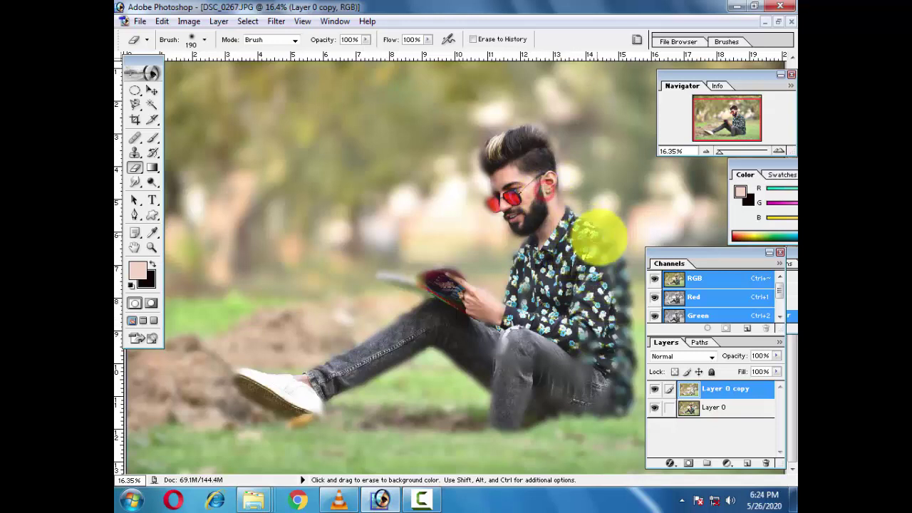
mouse_move(586, 235)
mouse_down()
mouse_move(596, 285)
mouse_move(598, 248)
mouse_move(610, 275)
mouse_move(605, 392)
mouse_move(614, 339)
mouse_move(634, 372)
mouse_move(577, 379)
mouse_move(554, 349)
mouse_move(585, 320)
mouse_move(533, 366)
mouse_move(560, 383)
mouse_move(521, 372)
mouse_move(514, 403)
mouse_move(433, 325)
mouse_move(499, 346)
mouse_move(466, 306)
mouse_move(492, 299)
mouse_move(546, 311)
mouse_move(535, 297)
mouse_move(590, 264)
mouse_move(602, 273)
mouse_up()
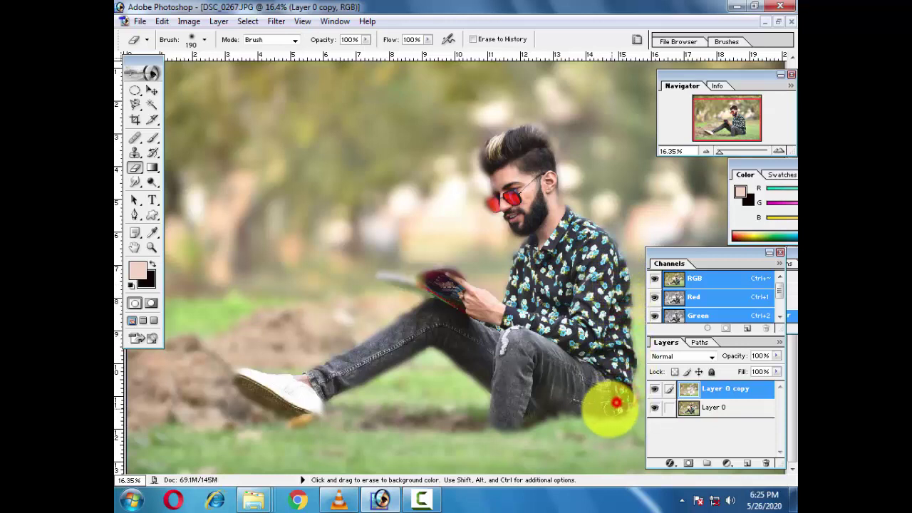
Zoom in, set the Eraser to 44 px, and clear blur along the book's edges.
scroll(555, 285, up, 2)
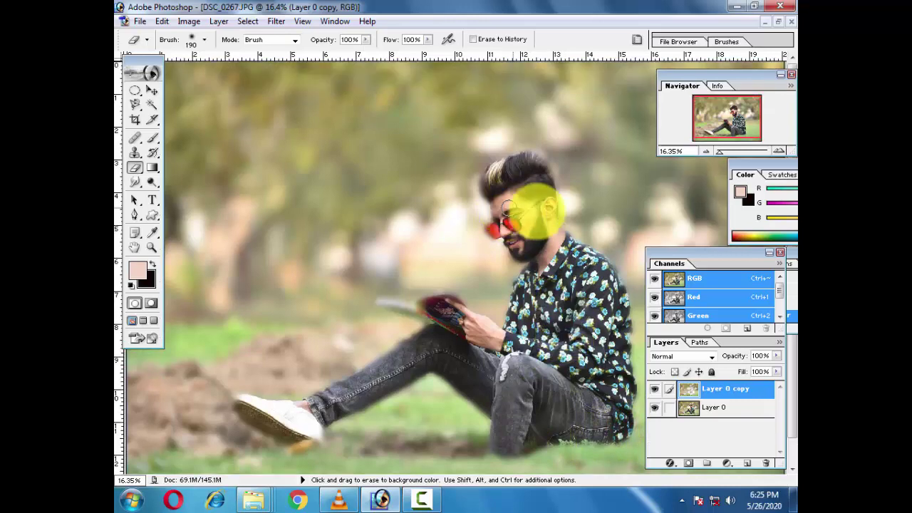
key(ctrl+plus)
key(ctrl+plus)
key(ctrl+plus)
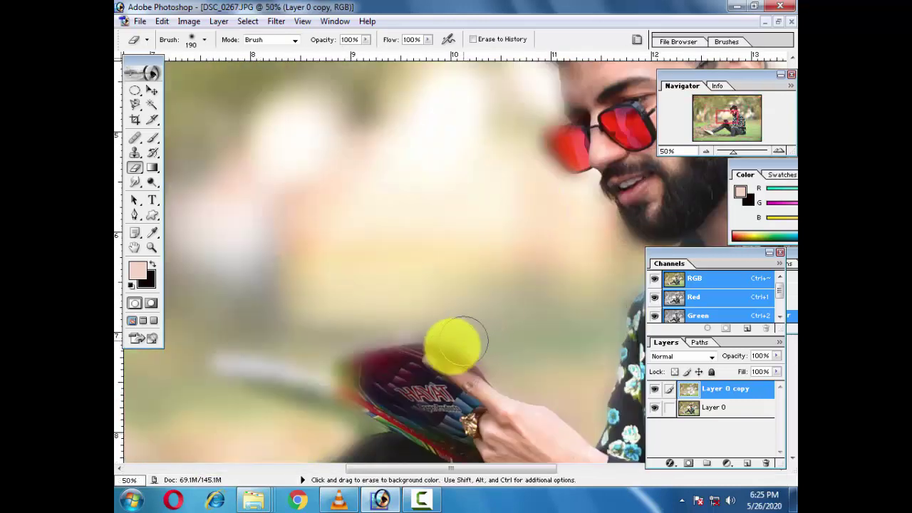
mouse_move(464, 401)
mouse_down()
mouse_move(446, 306)
mouse_move(356, 296)
mouse_move(378, 322)
mouse_move(294, 308)
mouse_up()
right_click(367, 305)
key(Return)
right_click(261, 288)
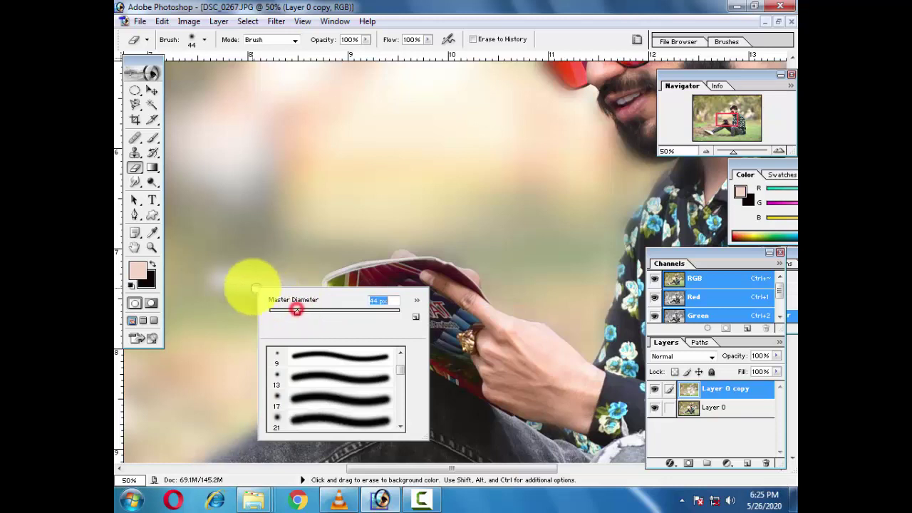
key(Return)
mouse_move(246, 280)
mouse_down()
mouse_move(301, 298)
mouse_move(220, 275)
mouse_up()
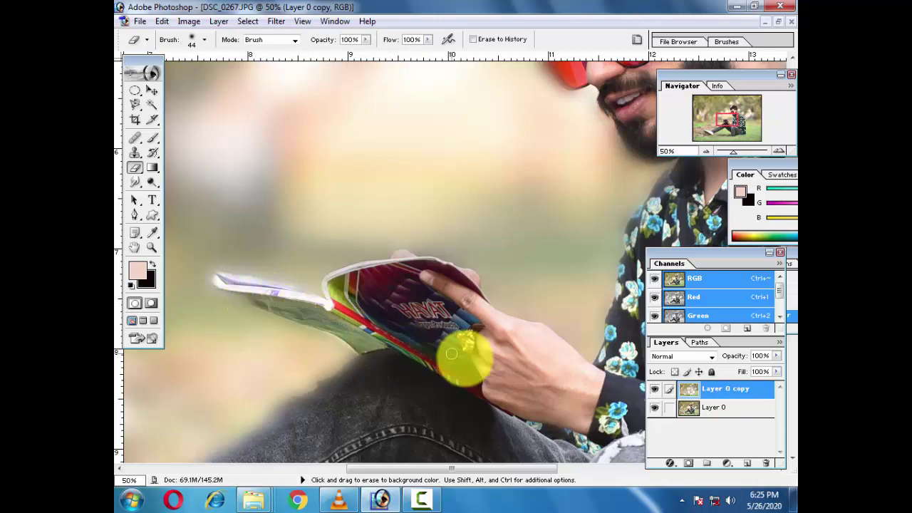
mouse_move(457, 357)
mouse_down()
mouse_move(444, 277)
mouse_move(468, 279)
mouse_move(527, 335)
mouse_up()
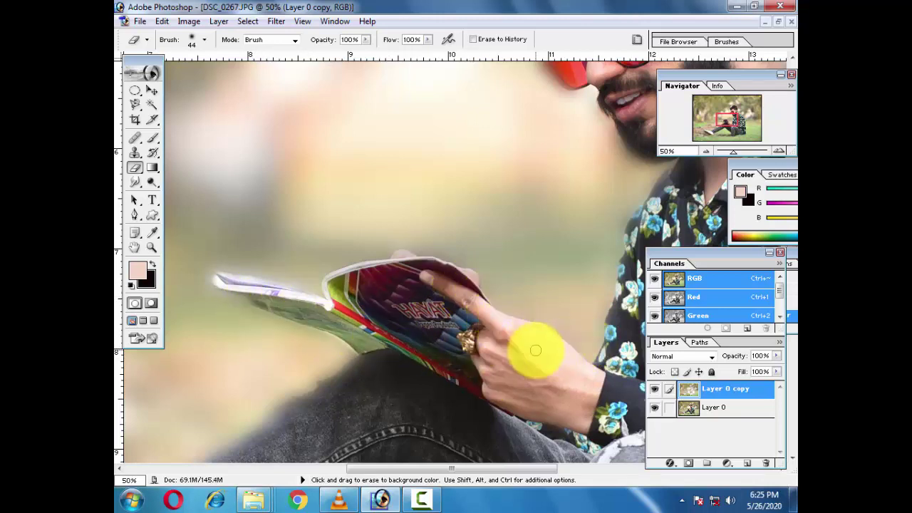
Clear the blur at the chin, beard-collar line and hair edge.
drag(600, 209, 482, 309)
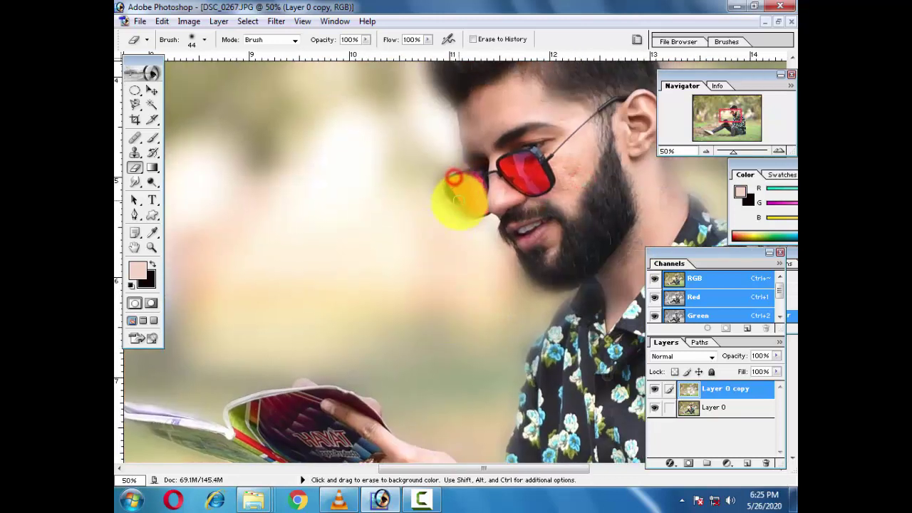
click(463, 100)
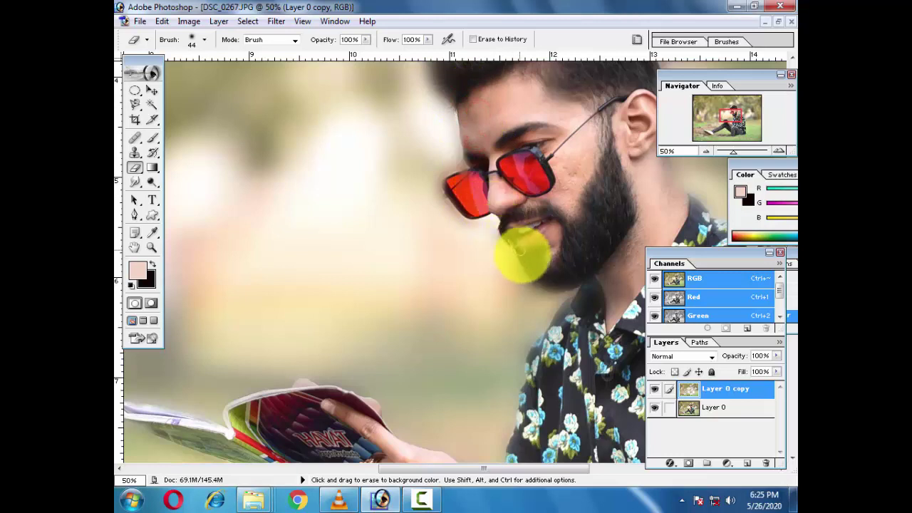
click(581, 278)
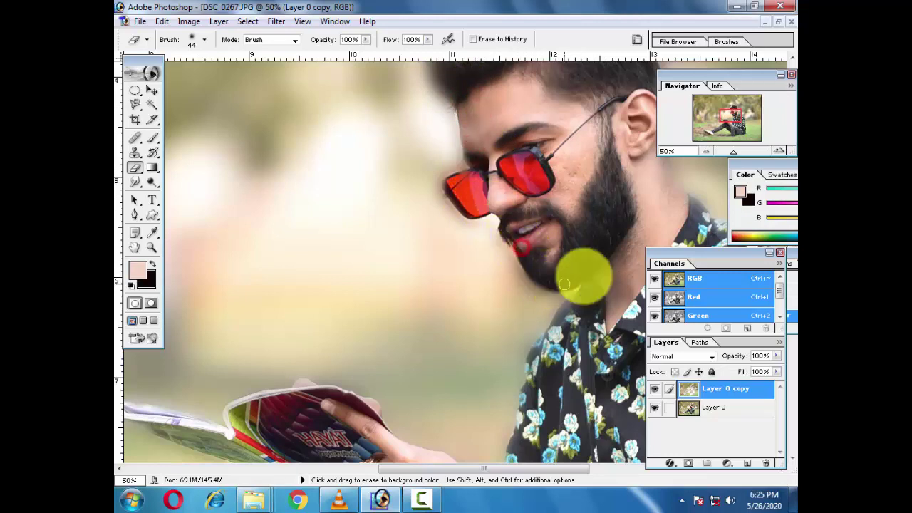
click(584, 299)
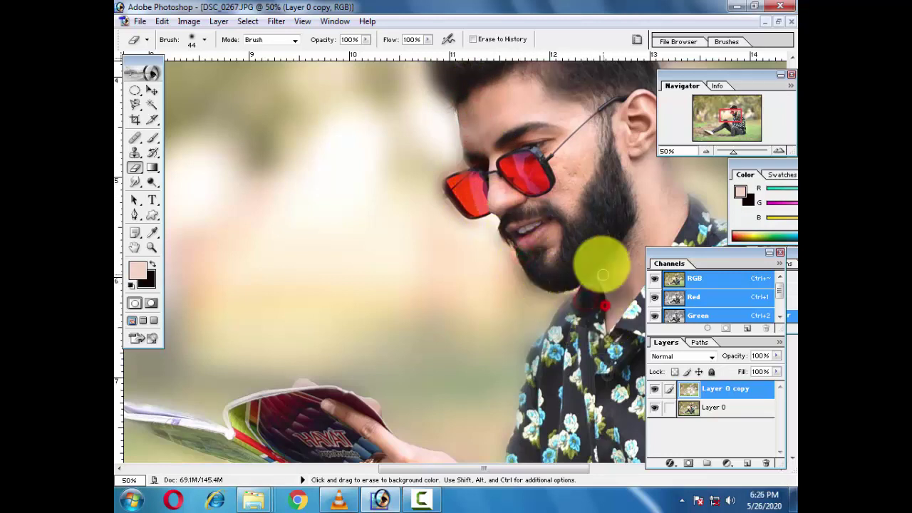
scroll(470, 286, up, 1)
scroll(470, 286, up, 3)
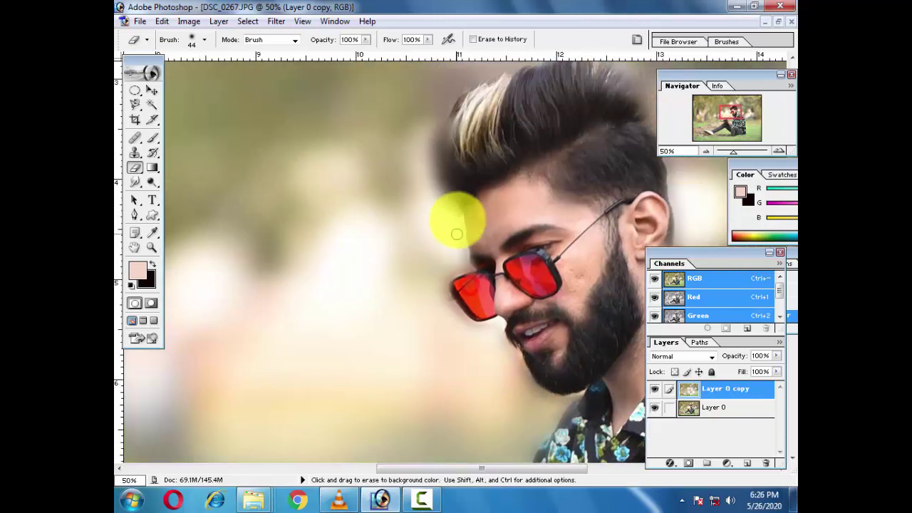
scroll(472, 219, up, 2)
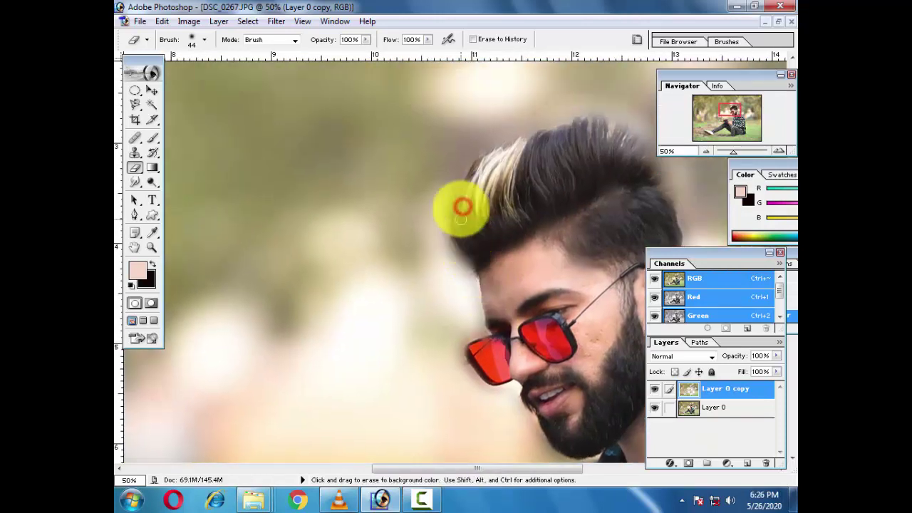
click(466, 250)
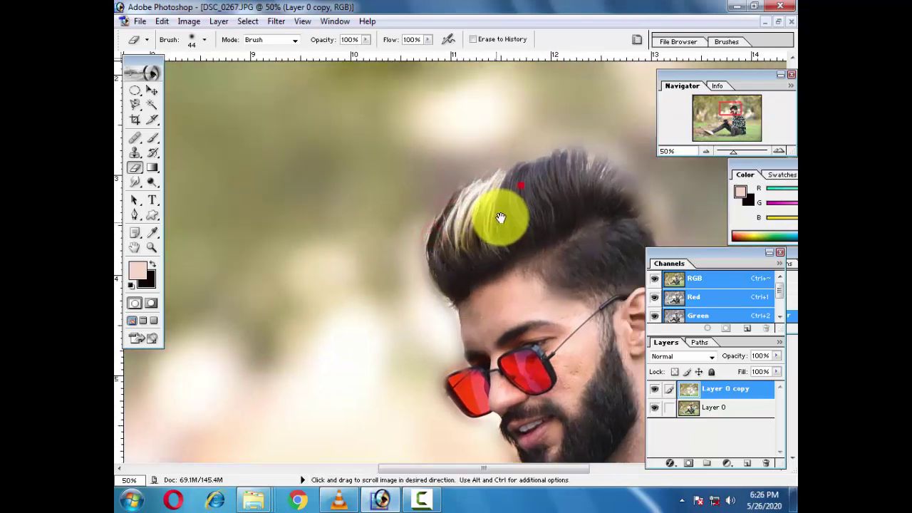
Clear blur along the top and back of the hair down to the ear and neck.
scroll(498, 214, up, 3)
scroll(498, 213, right, 3)
drag(589, 222, 488, 190)
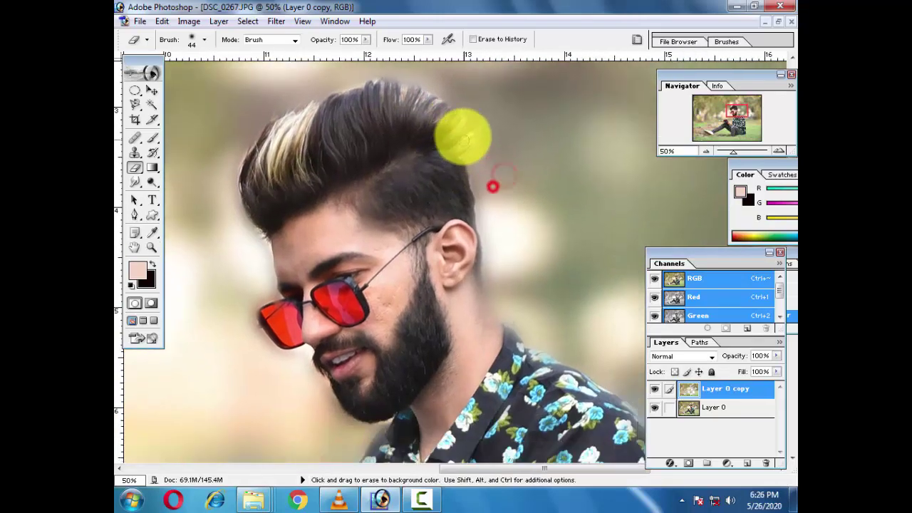
drag(489, 223, 451, 176)
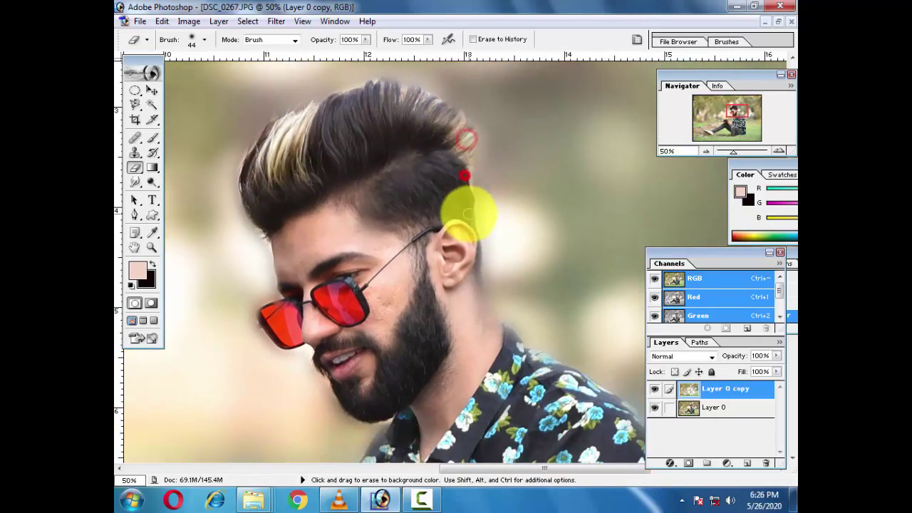
drag(463, 136, 475, 250)
click(477, 301)
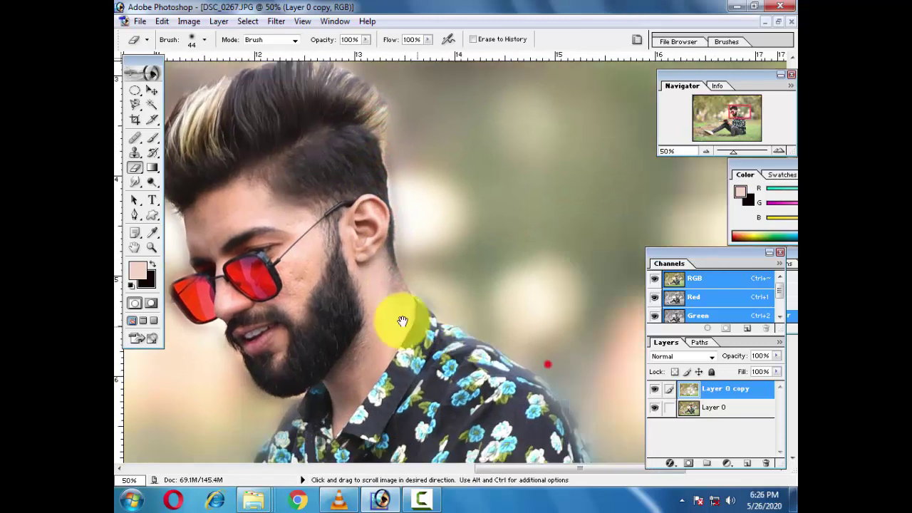
Clean the blur along the shoulder edge and down the shirt's right side.
drag(498, 329, 341, 271)
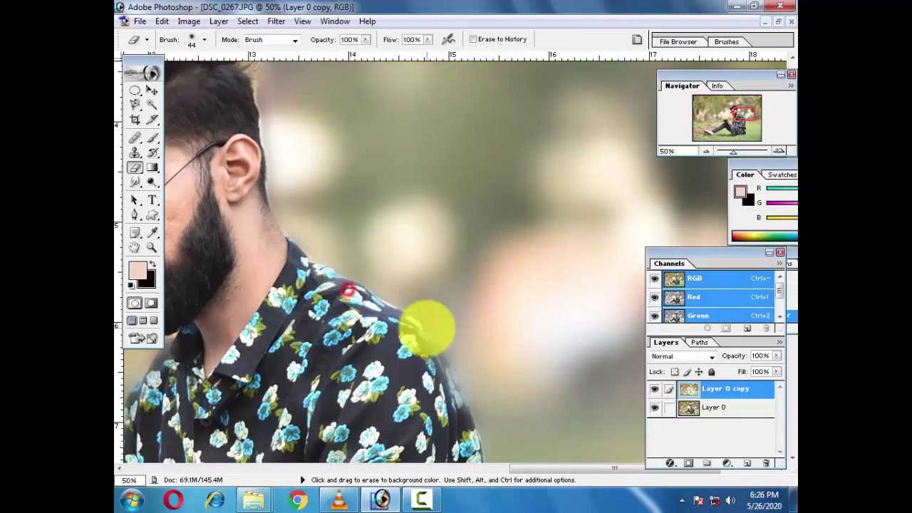
click(415, 327)
drag(438, 364, 463, 420)
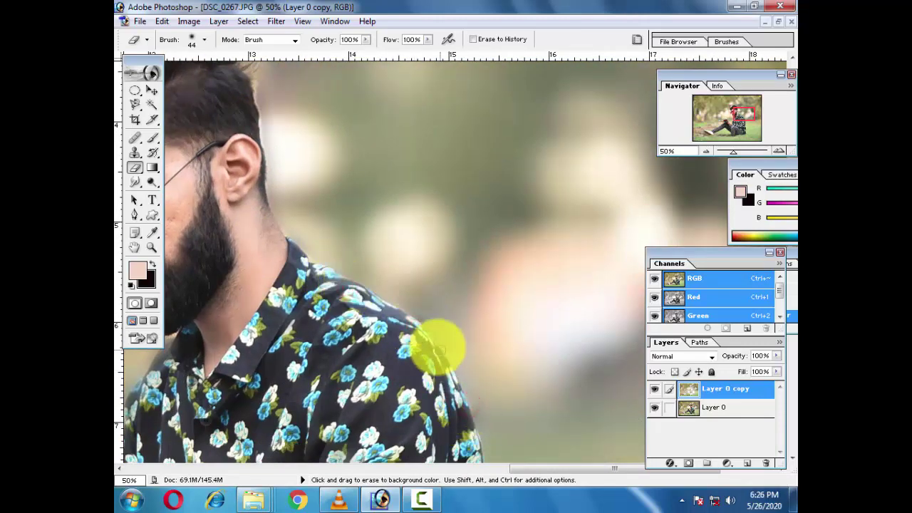
drag(384, 341, 244, 198)
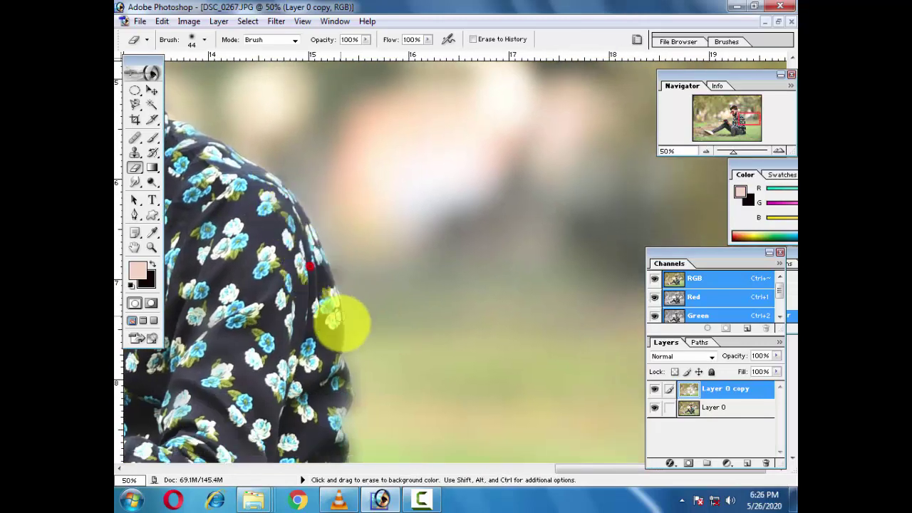
drag(342, 320, 391, 366)
drag(344, 385, 341, 418)
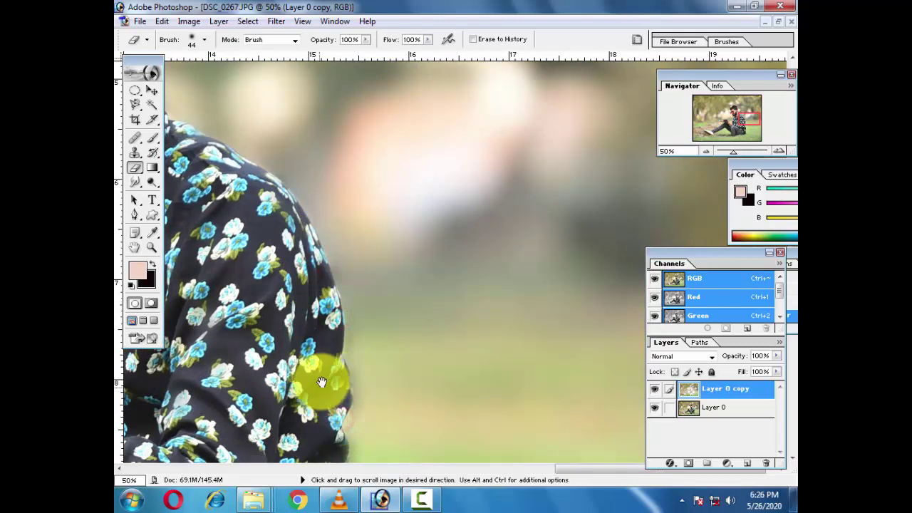
scroll(377, 376, down, 5)
mouse_move(325, 305)
mouse_down()
mouse_move(329, 254)
mouse_move(347, 410)
mouse_up()
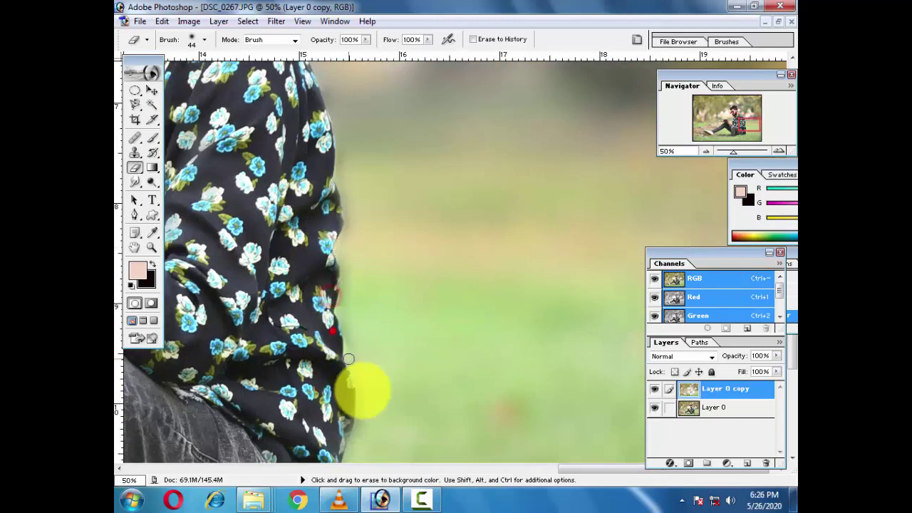
scroll(335, 406, down, 3)
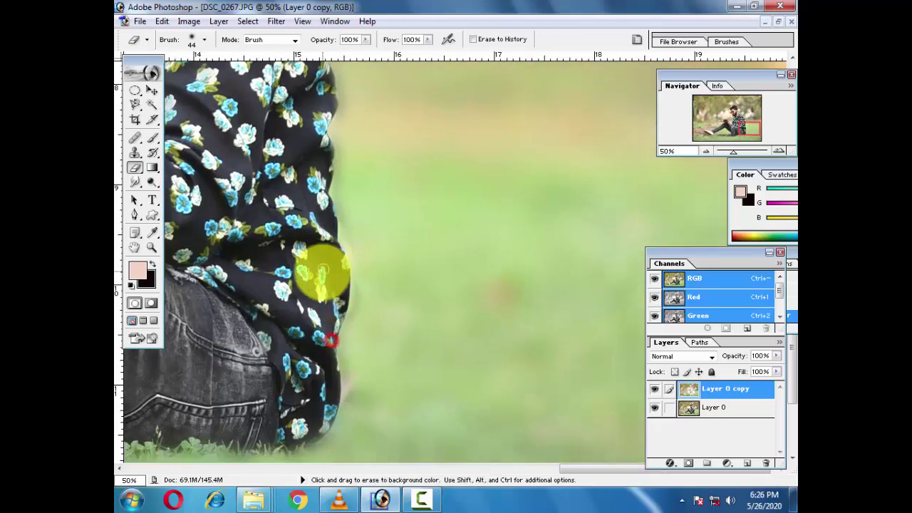
mouse_move(322, 264)
mouse_down()
mouse_move(337, 308)
mouse_move(332, 421)
mouse_up()
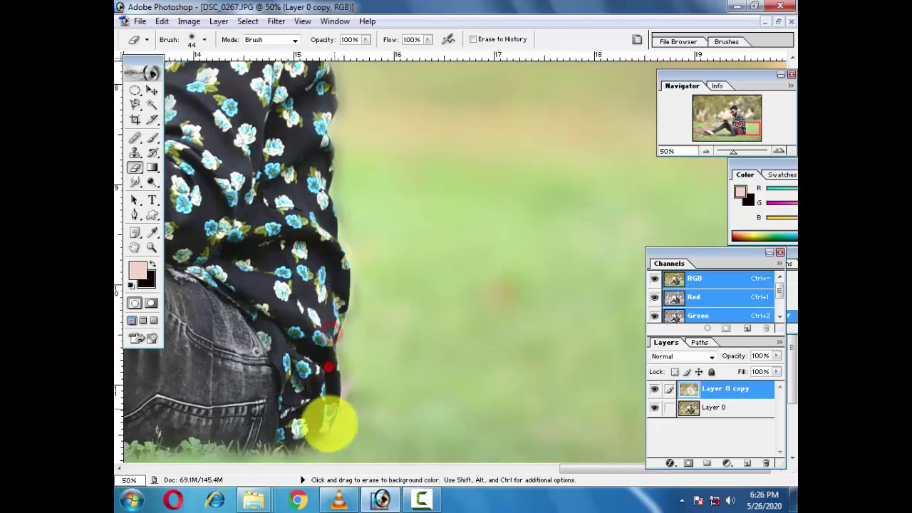
Zoom out and clear blur along the jeans' bottom and left edges.
key(ctrl+minus)
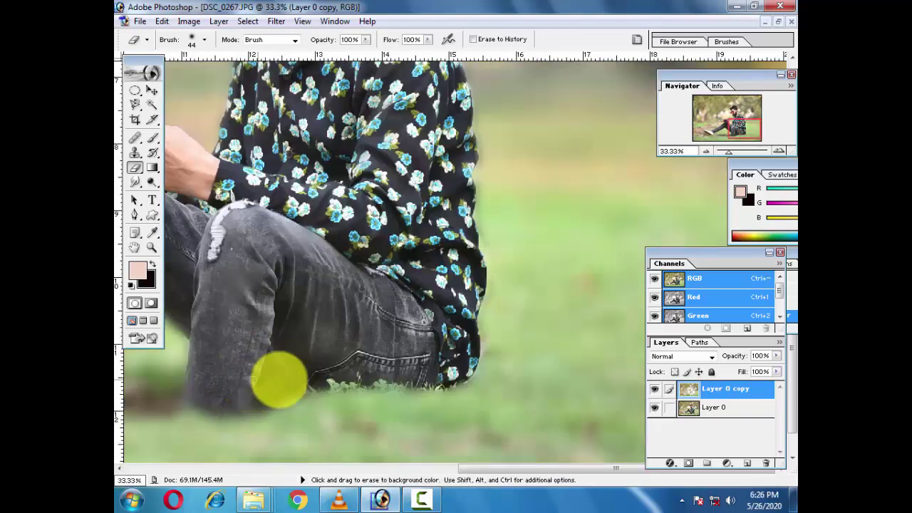
drag(393, 372, 347, 373)
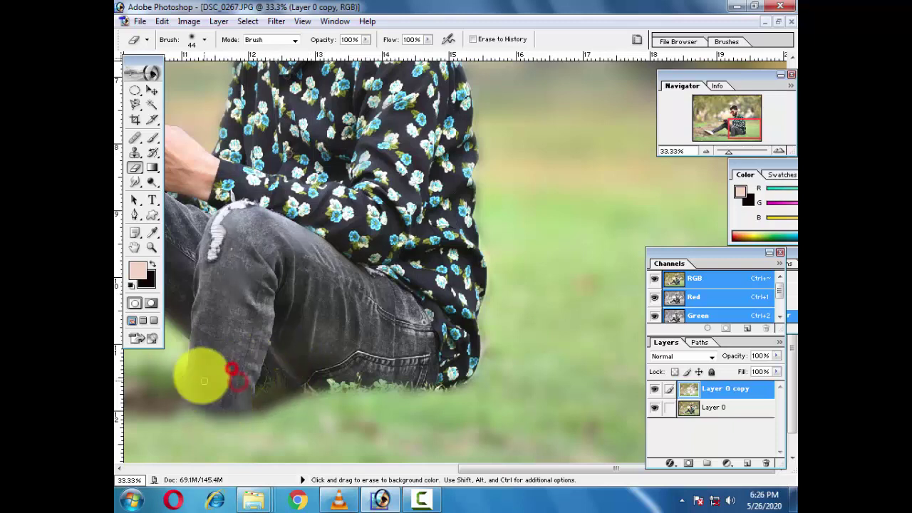
drag(245, 378, 191, 399)
click(196, 369)
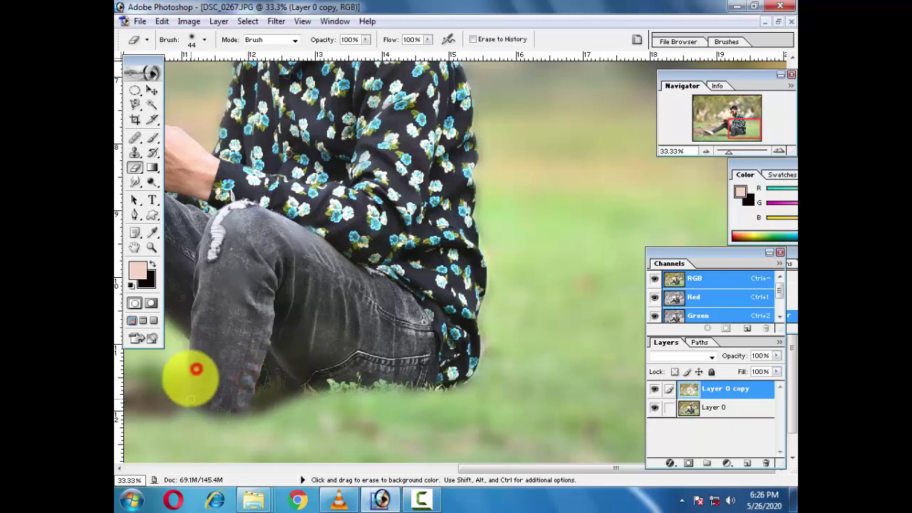
mouse_move(191, 356)
mouse_down()
mouse_move(203, 396)
mouse_move(299, 401)
mouse_up()
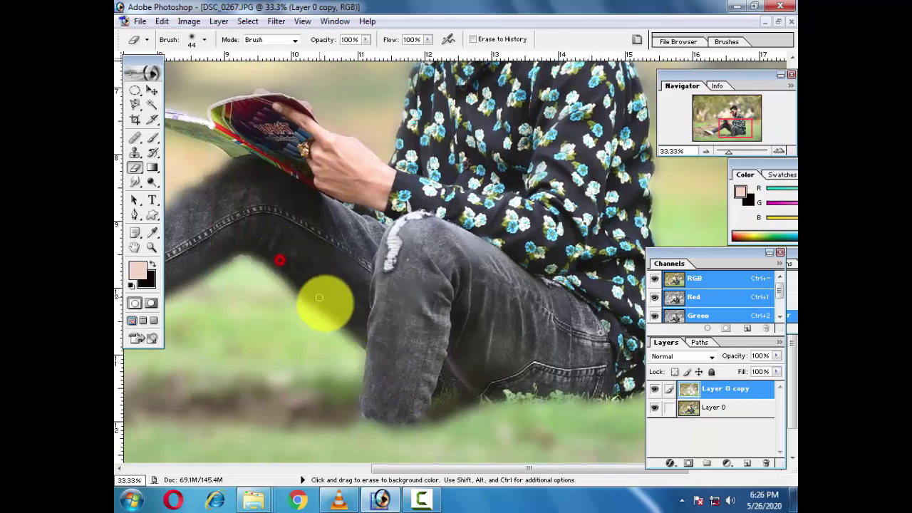
Enlarge the Eraser to 70 and clear blur along the upper jeans edge.
right_click(346, 311)
click(400, 338)
click(309, 275)
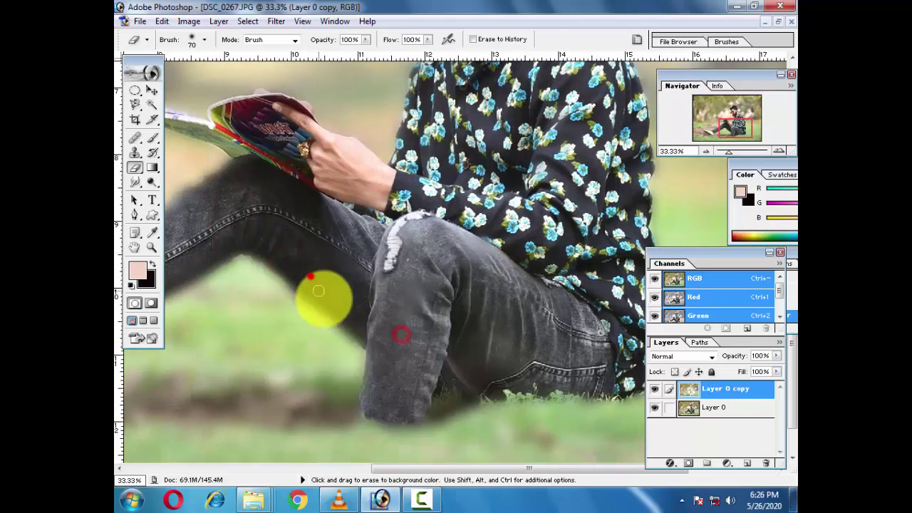
click(253, 248)
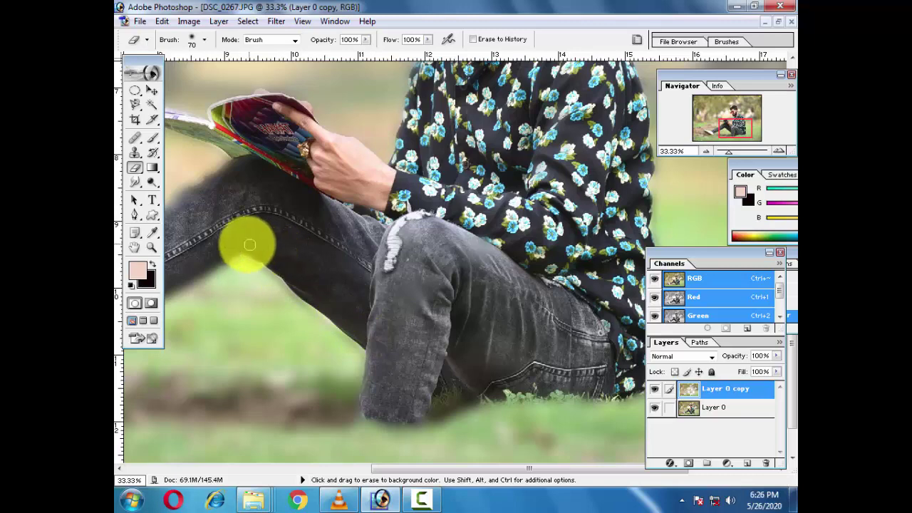
drag(242, 238, 442, 255)
click(472, 247)
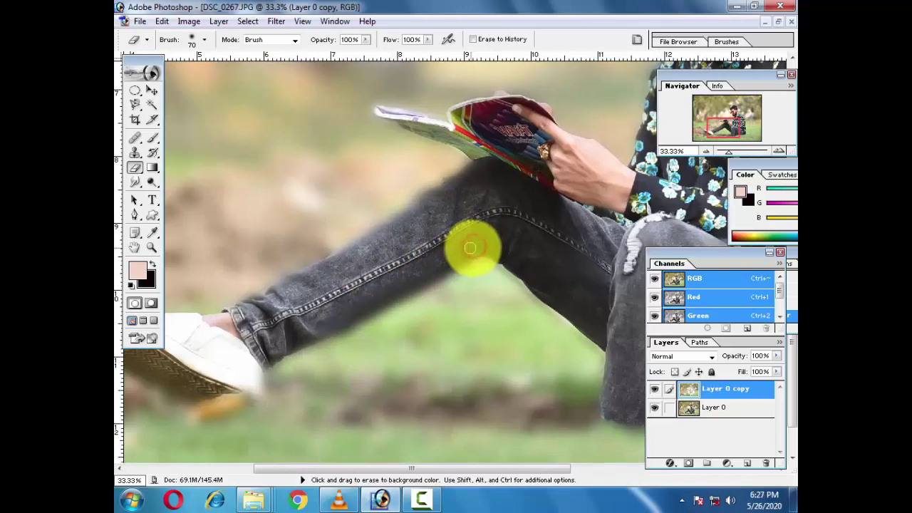
click(470, 249)
Erase the remaining blur along the lower and upper leg edges.
click(430, 272)
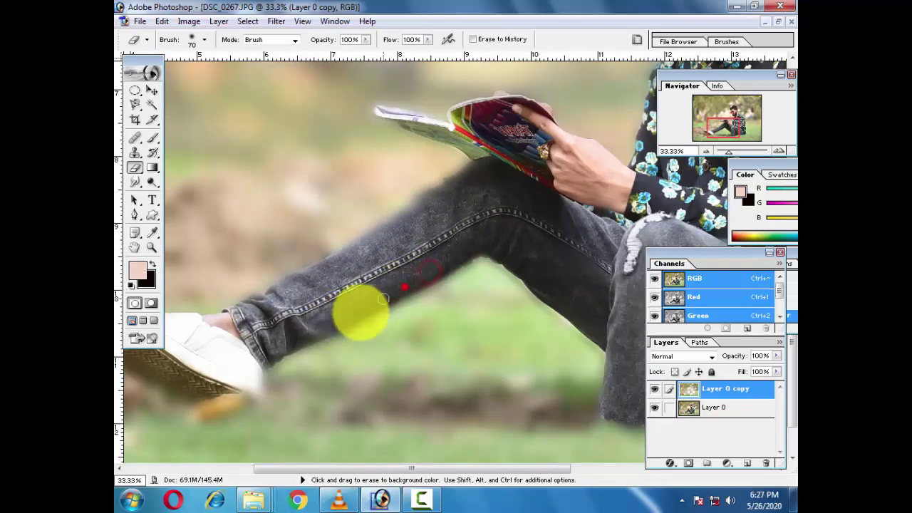
click(349, 318)
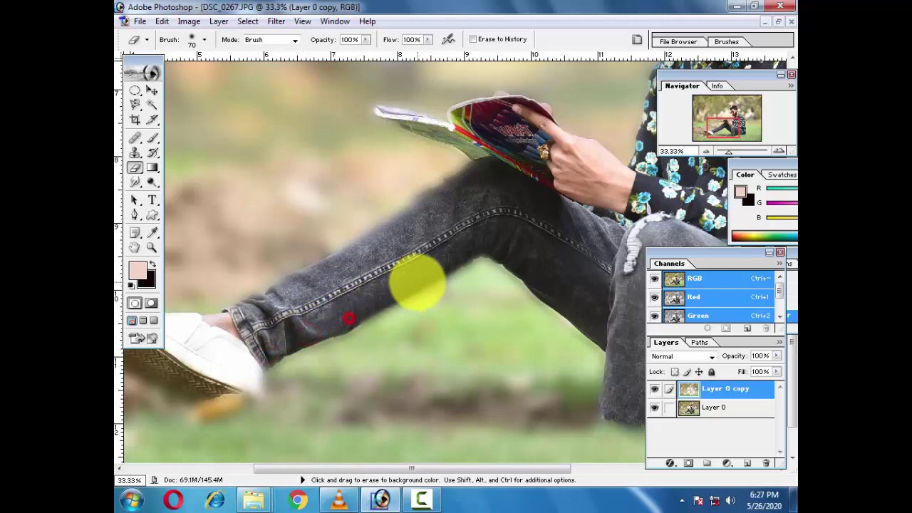
click(262, 292)
click(413, 208)
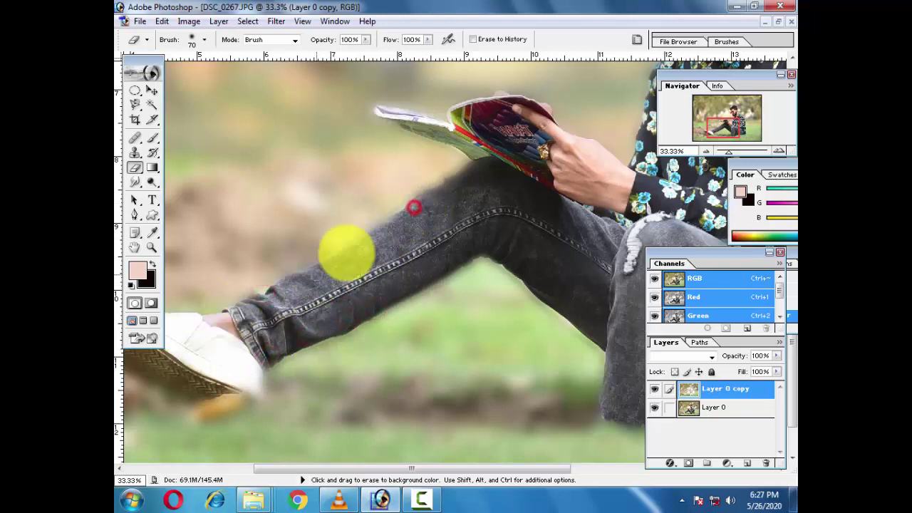
click(472, 167)
click(422, 196)
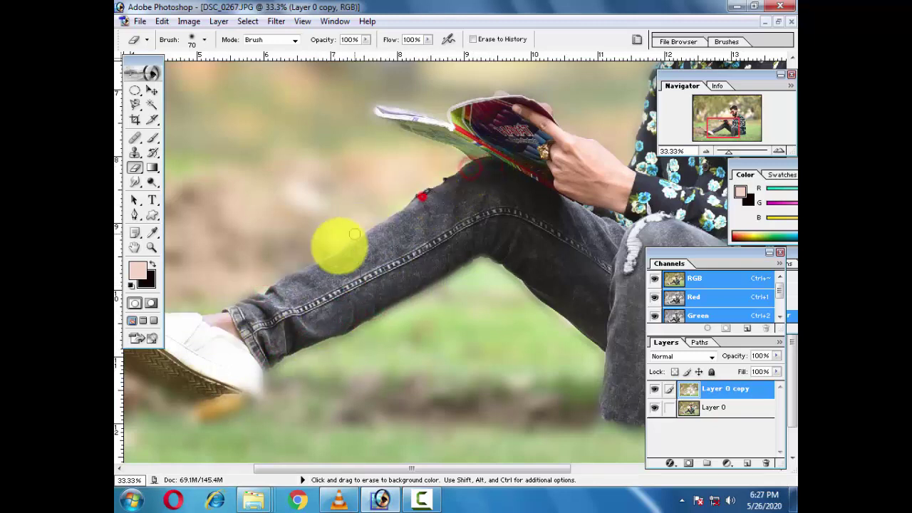
Clear the blur around the white shoe's sole, toe and heel.
drag(226, 327, 433, 279)
click(391, 288)
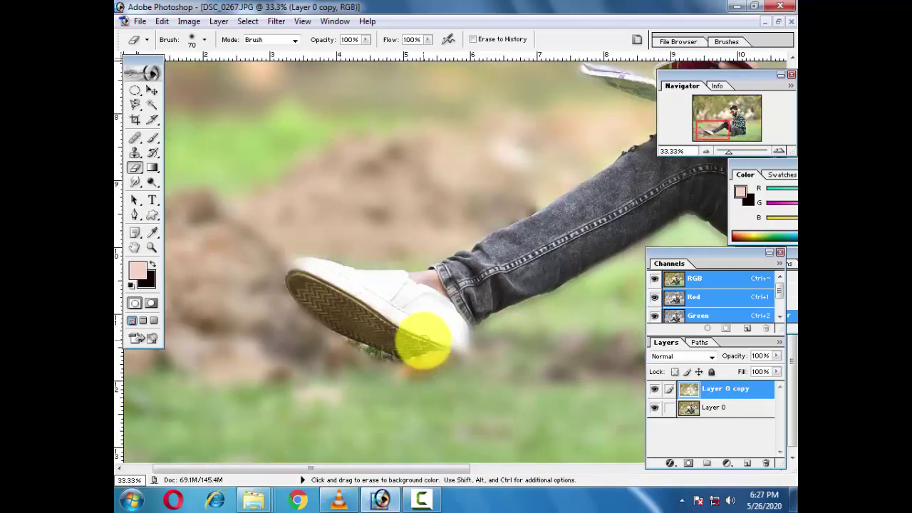
click(324, 309)
click(377, 335)
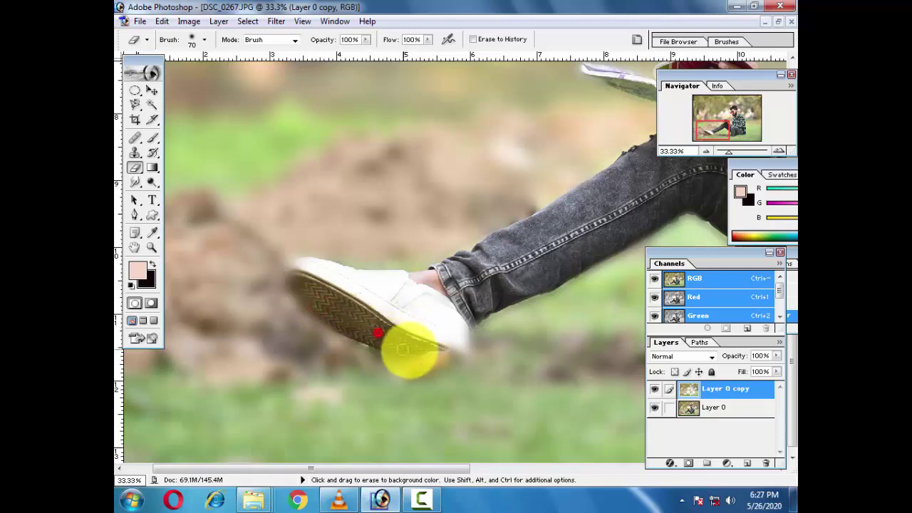
drag(299, 280, 325, 316)
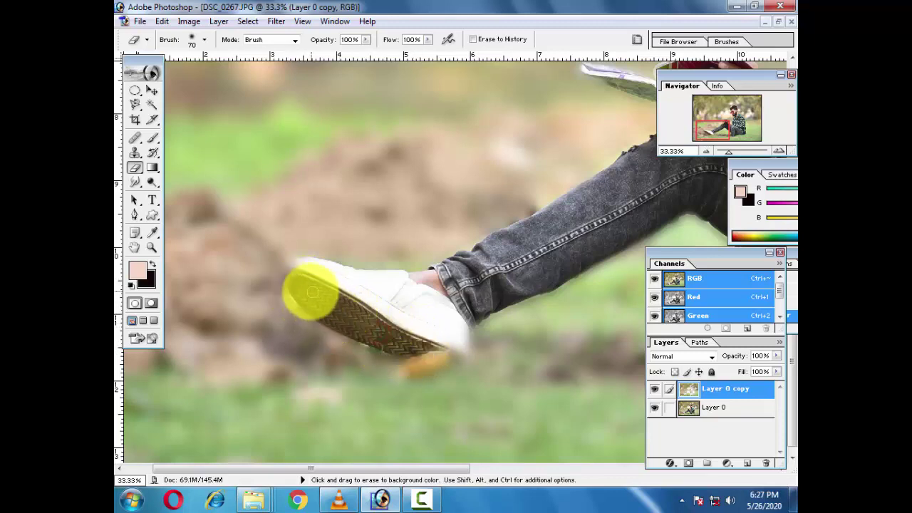
mouse_move(299, 275)
mouse_down()
mouse_move(479, 367)
mouse_move(338, 309)
mouse_up()
drag(338, 311, 330, 302)
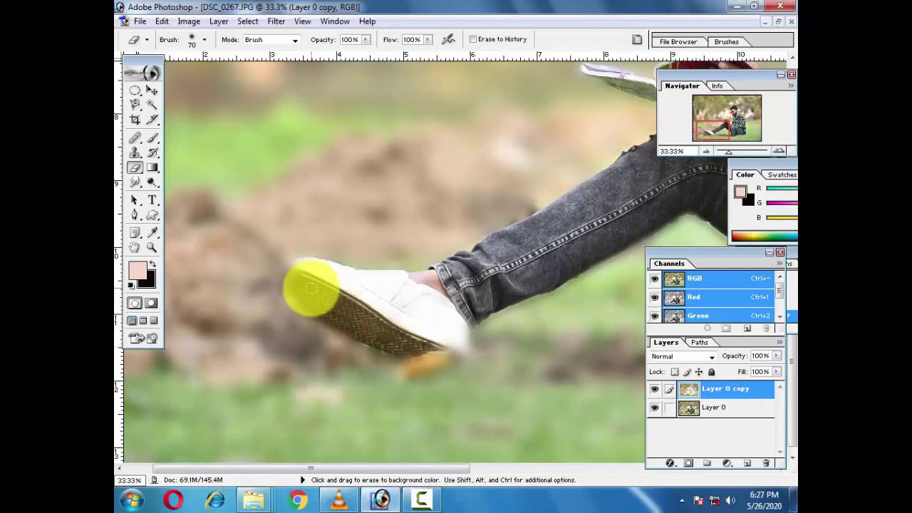
mouse_move(373, 335)
mouse_down()
mouse_move(456, 332)
mouse_move(455, 344)
mouse_move(299, 273)
mouse_up()
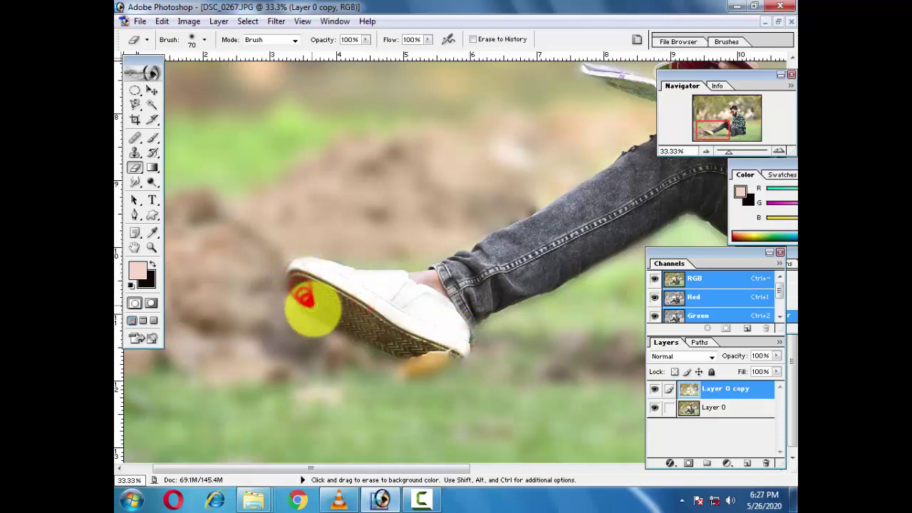
Apply a second Gaussian Blur of 7.1 px radius to Layer 0 copy.
key(ctrl+minus)
key(ctrl+minus)
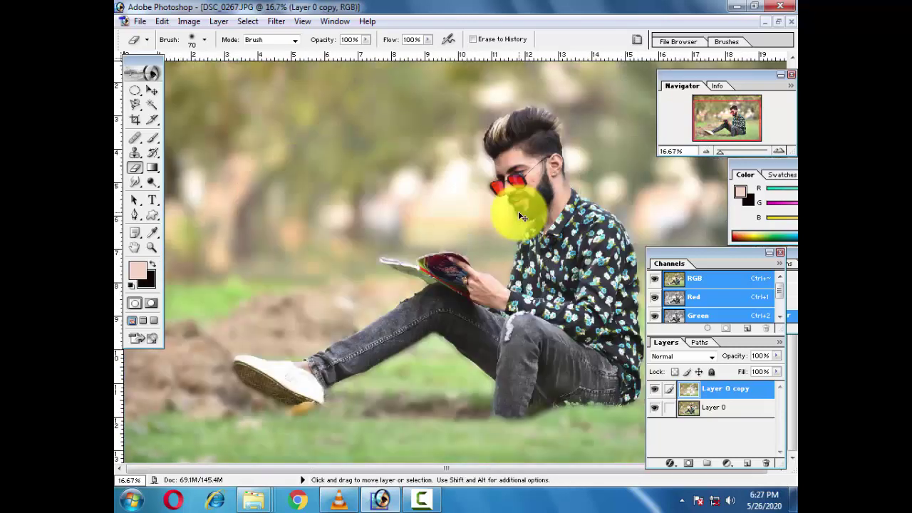
key(ctrl+minus)
key(ctrl+plus)
key(ctrl+plus)
key(ctrl+plus)
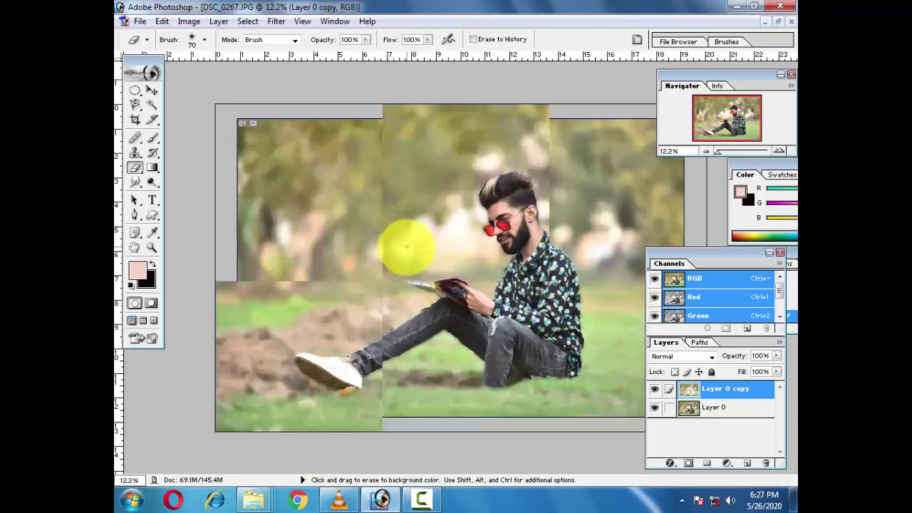
click(151, 91)
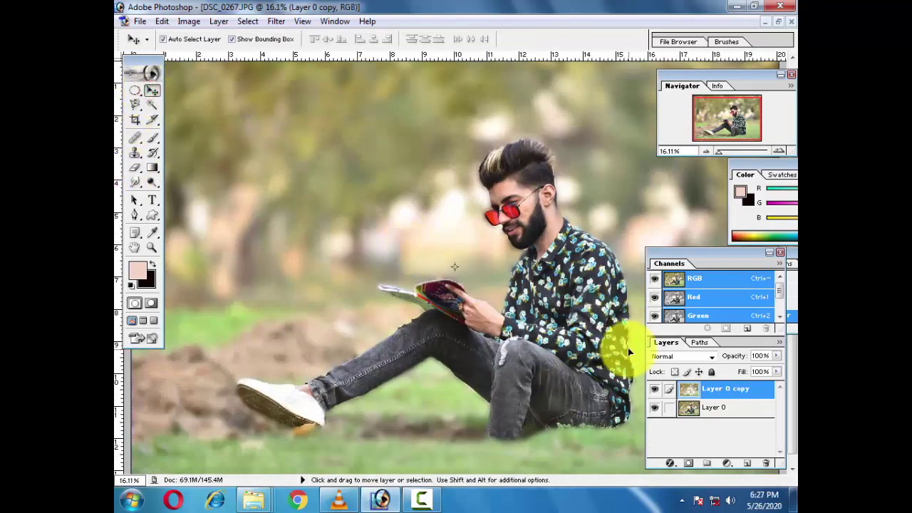
click(276, 21)
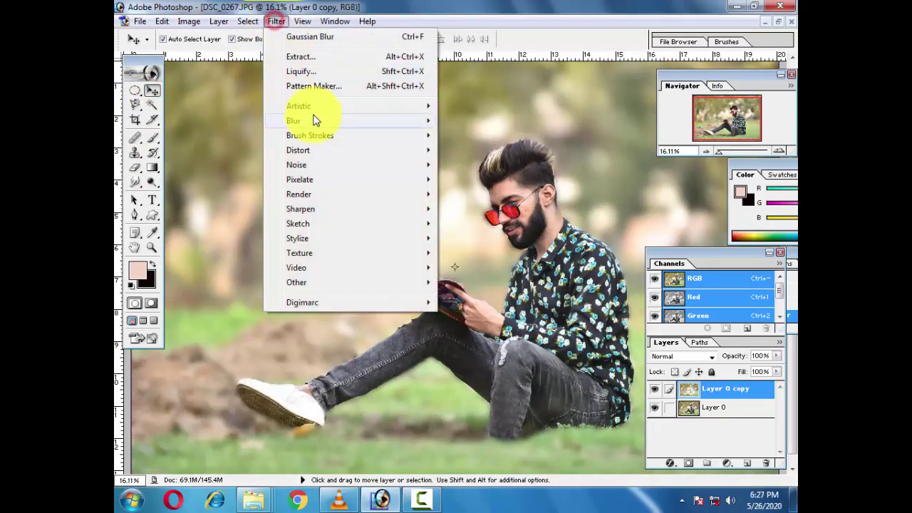
click(309, 119)
click(475, 150)
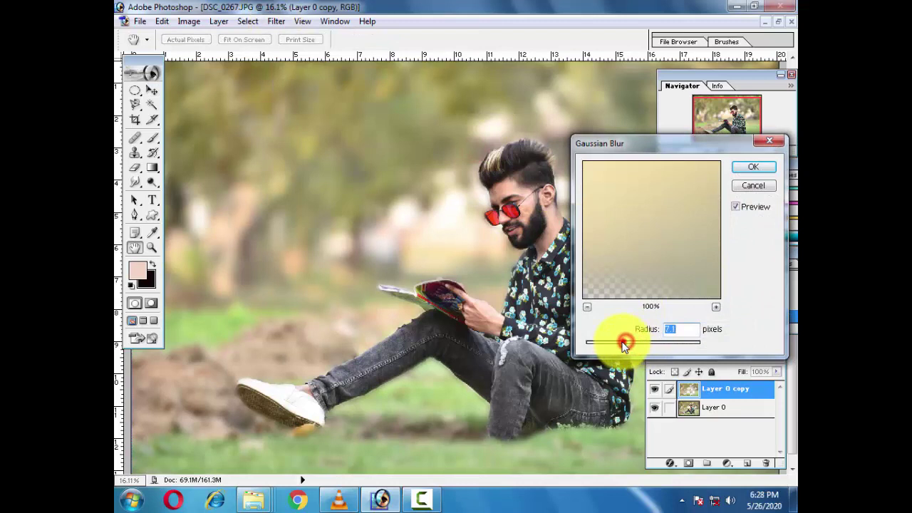
click(755, 185)
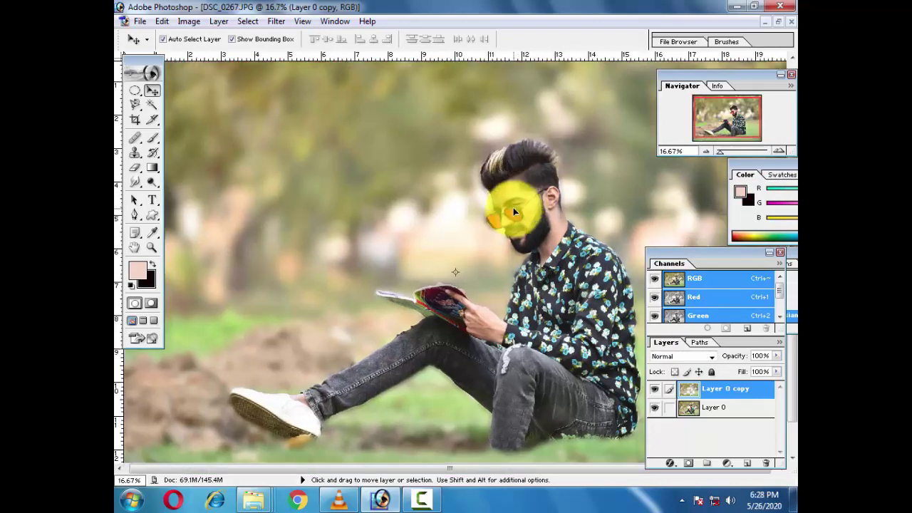
key(ctrl+plus)
key(ctrl+plus)
key(ctrl+plus)
Erase the new blur from the man's neck, hair edge, sunglasses and ear.
drag(513, 208, 275, 245)
click(135, 138)
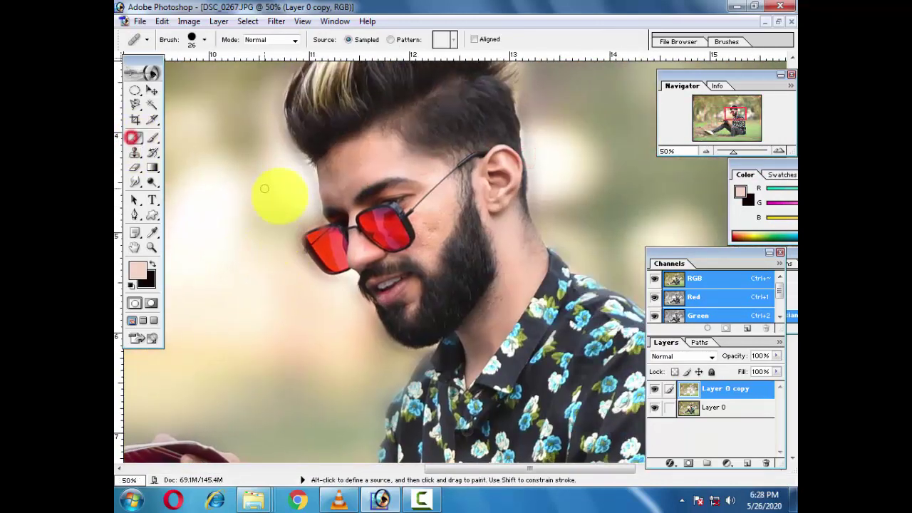
click(135, 167)
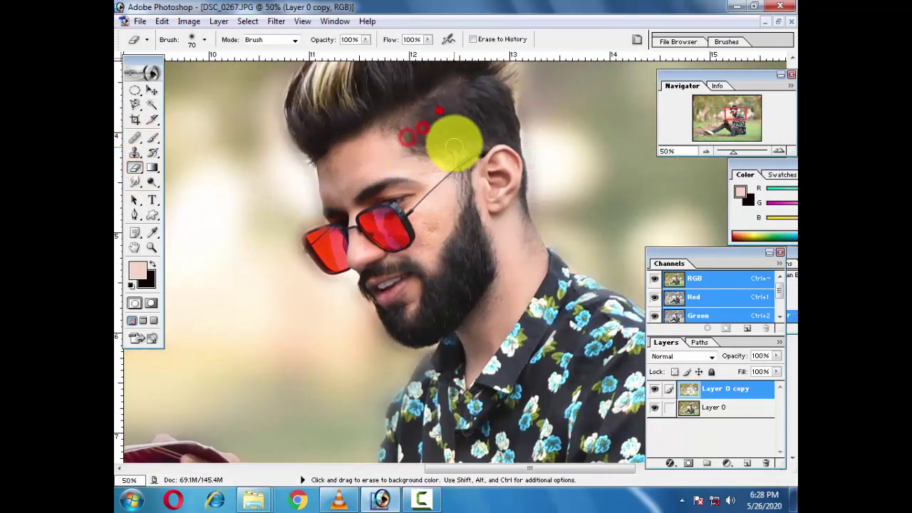
scroll(446, 107, up, 2)
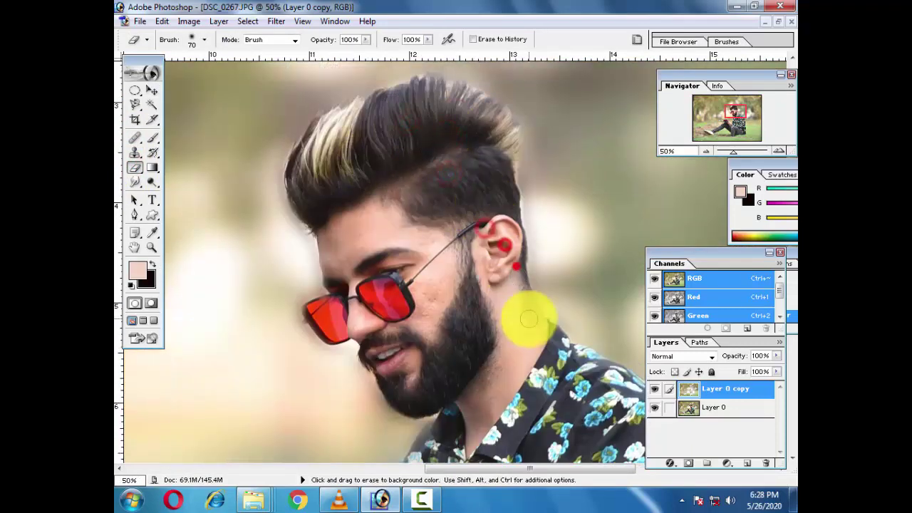
drag(485, 227, 450, 391)
mouse_move(446, 424)
mouse_down()
mouse_move(425, 428)
mouse_move(334, 269)
mouse_up()
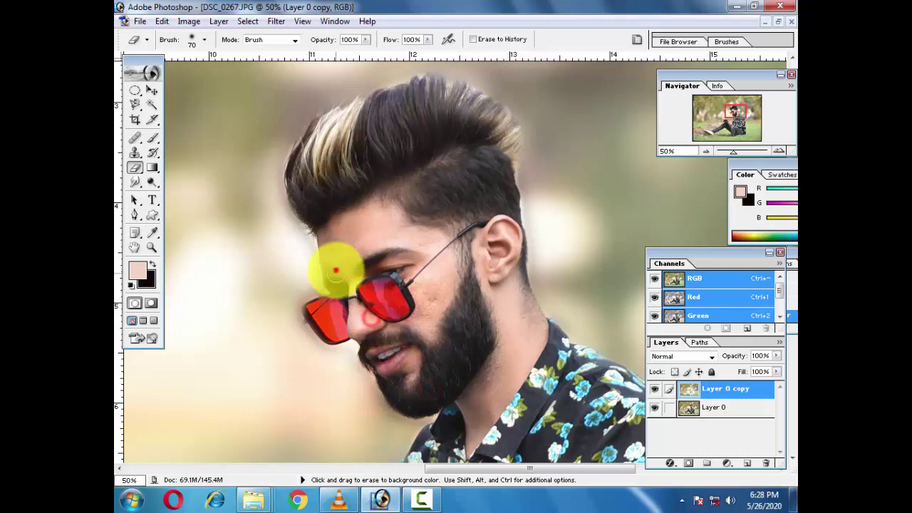
drag(332, 149, 330, 303)
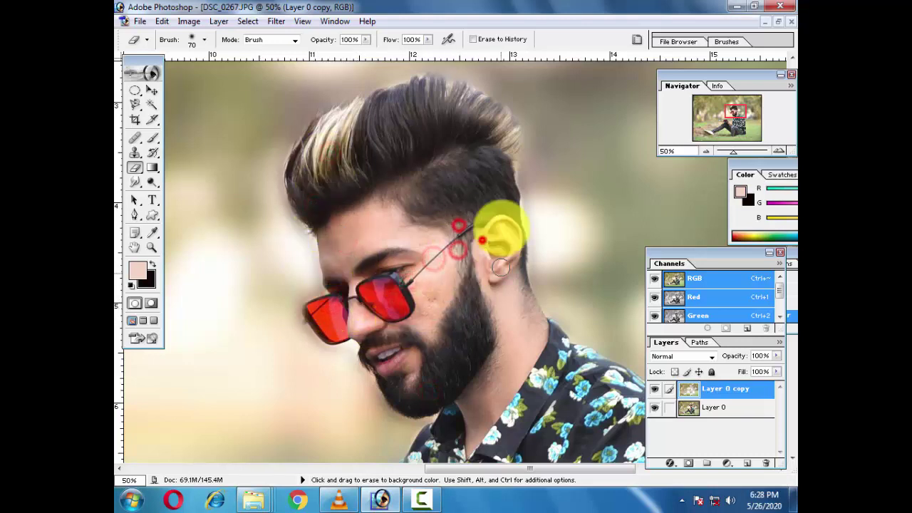
drag(330, 303, 510, 245)
key(ctrl+minus)
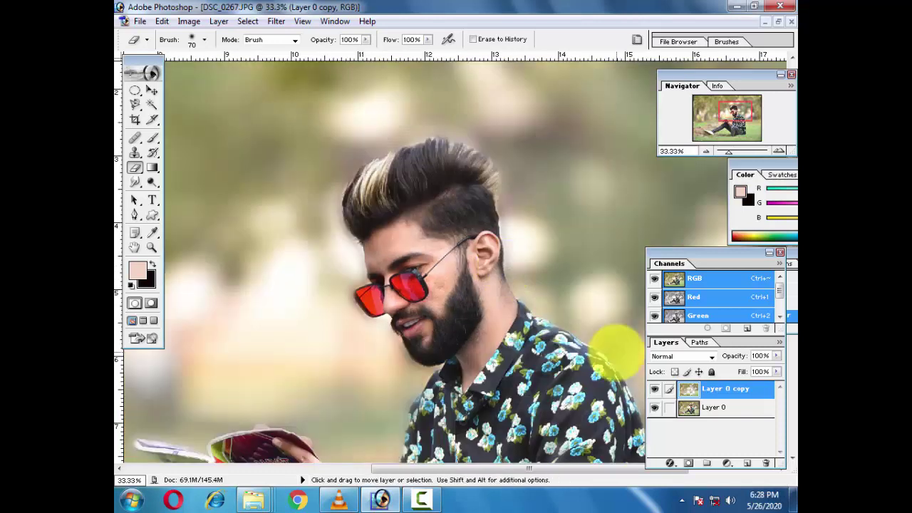
Merge the two layers and duplicate the merged result.
key(ctrl+e)
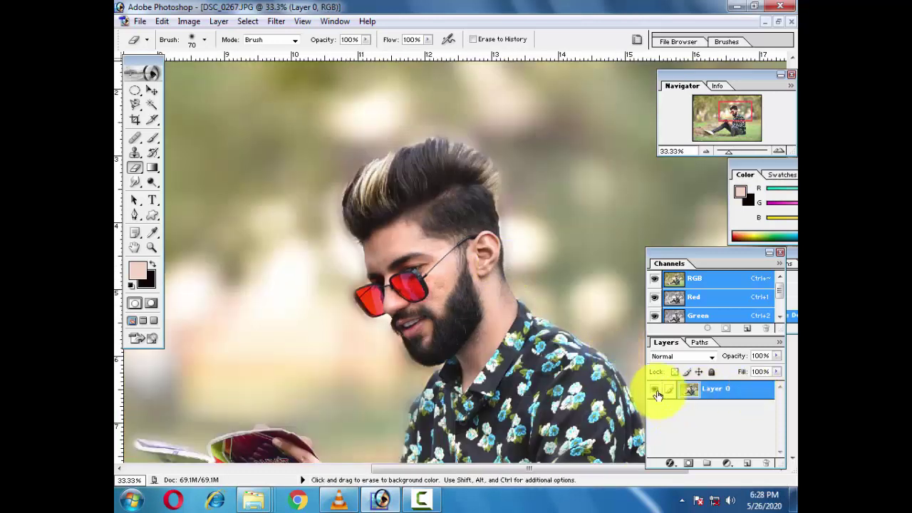
key(ctrl+j)
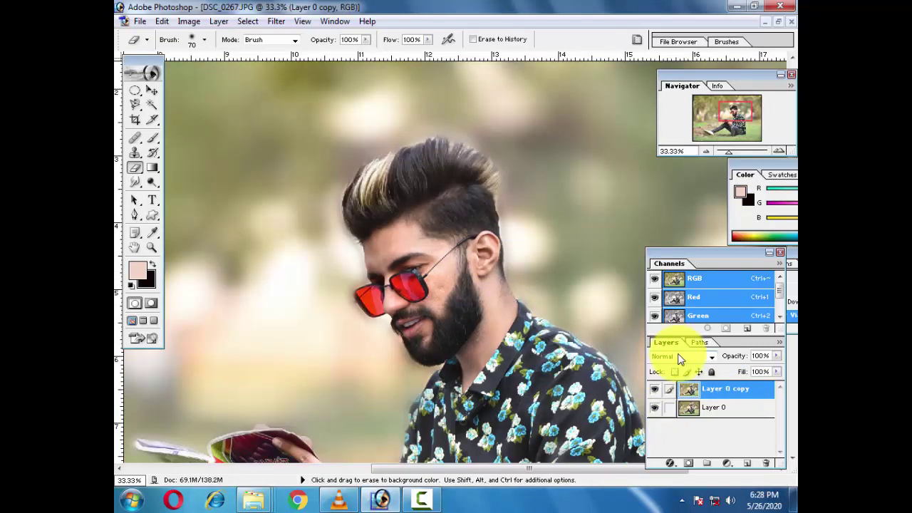
click(151, 90)
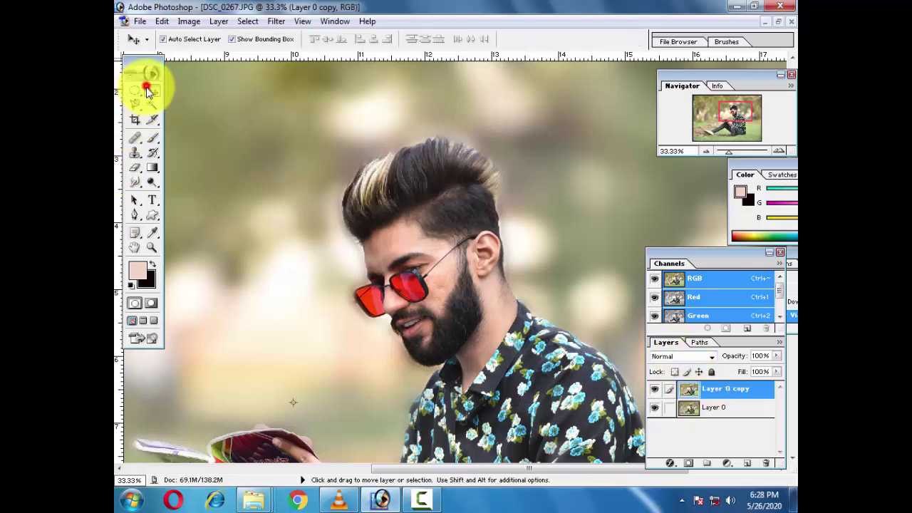
In Hue/Saturation, set Master hue -7 and saturation +45, boost the Yellows, and apply.
key(ctrl+u)
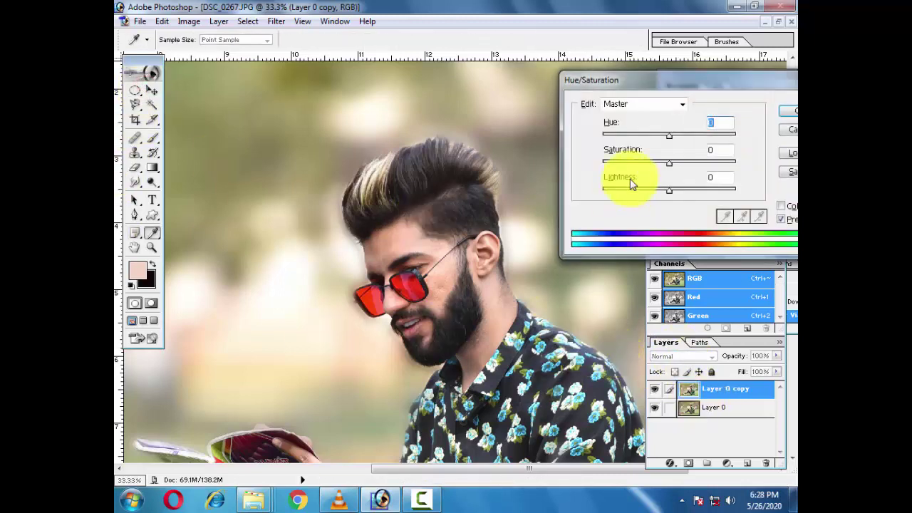
click(424, 498)
click(768, 400)
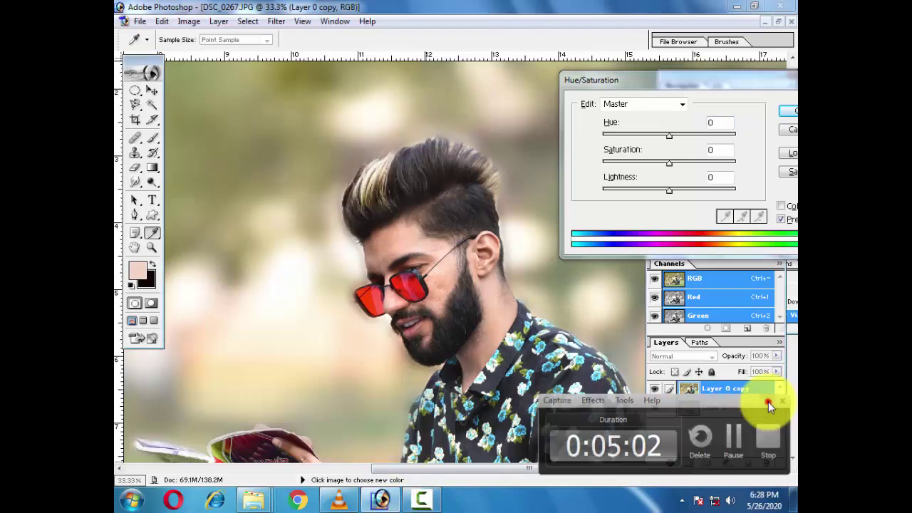
mouse_move(694, 135)
mouse_down()
mouse_move(718, 141)
mouse_move(655, 135)
mouse_up()
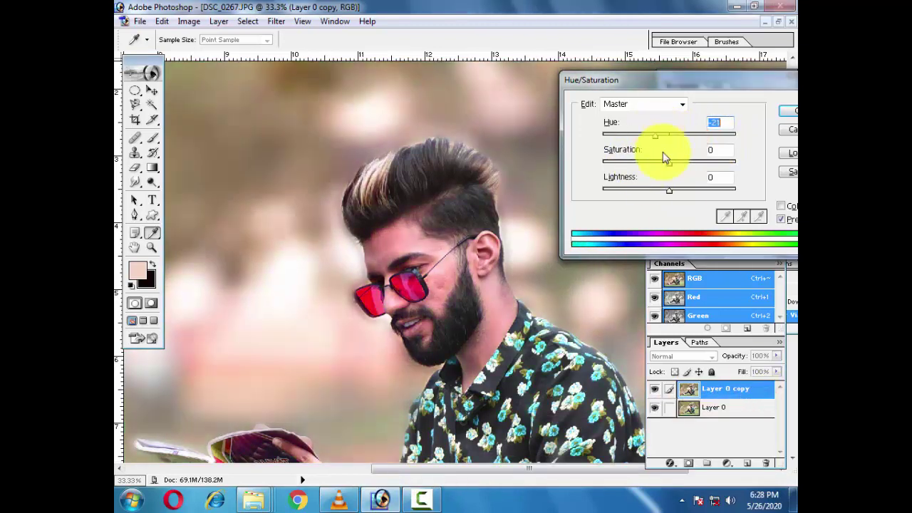
key(ctrl+minus)
key(ctrl+minus)
key(ctrl+minus)
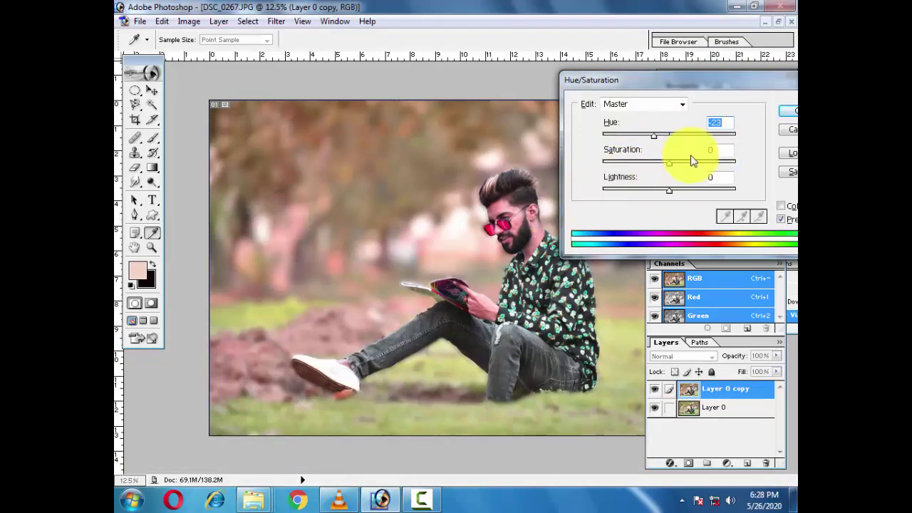
mouse_move(654, 135)
mouse_down()
mouse_move(684, 135)
mouse_move(668, 135)
mouse_up()
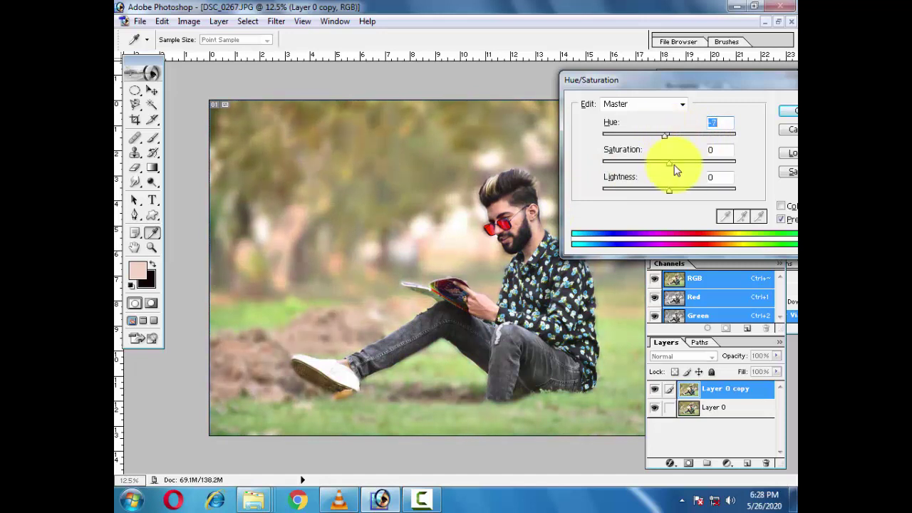
drag(674, 166, 700, 168)
click(660, 107)
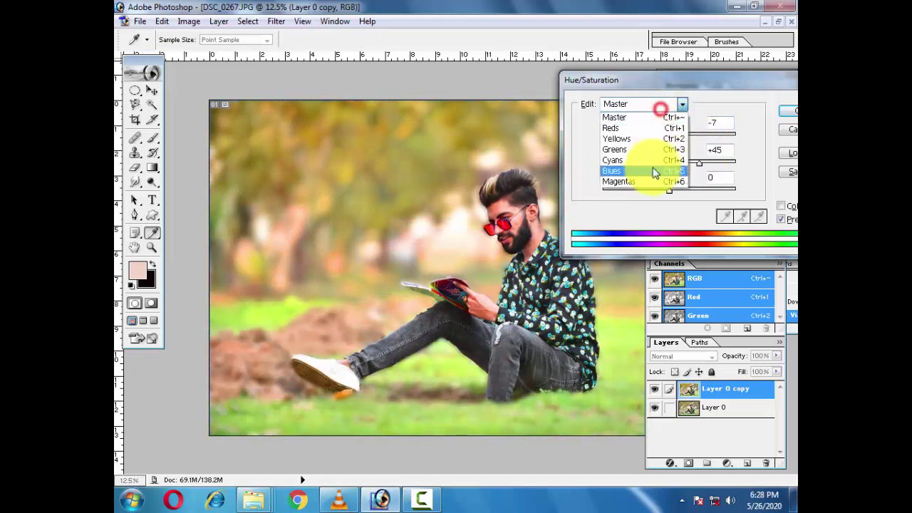
click(633, 140)
mouse_move(673, 135)
mouse_down()
mouse_move(688, 135)
mouse_move(670, 137)
mouse_move(688, 164)
mouse_up()
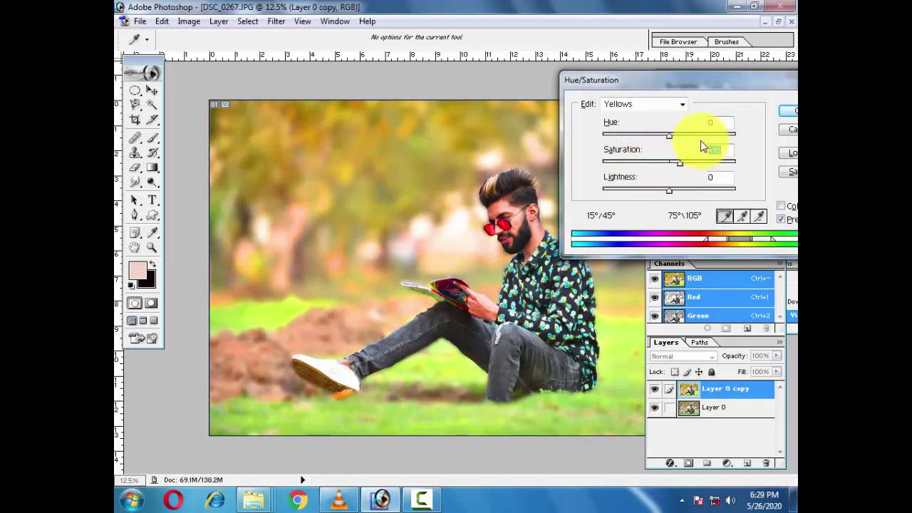
click(782, 111)
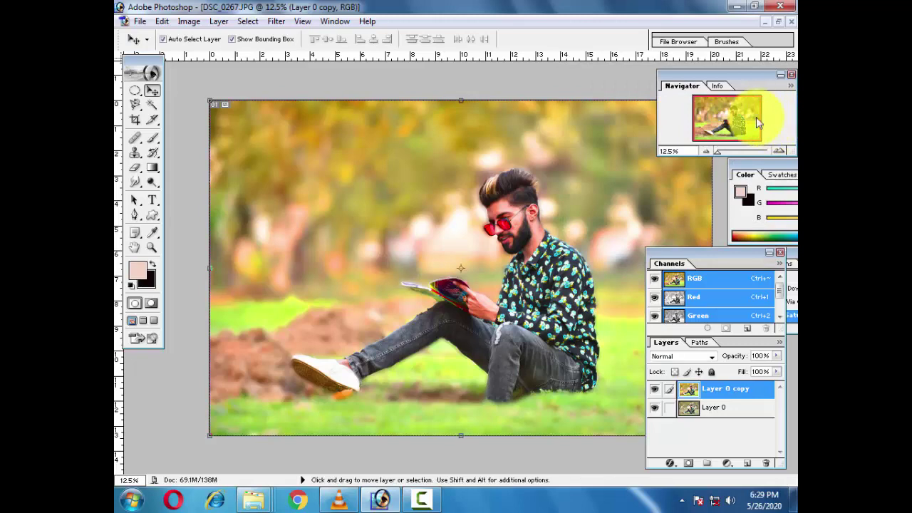
Erase the blurred layer along the man's neck with an enlarged eraser to reveal the sharp subject.
drag(755, 117, 702, 133)
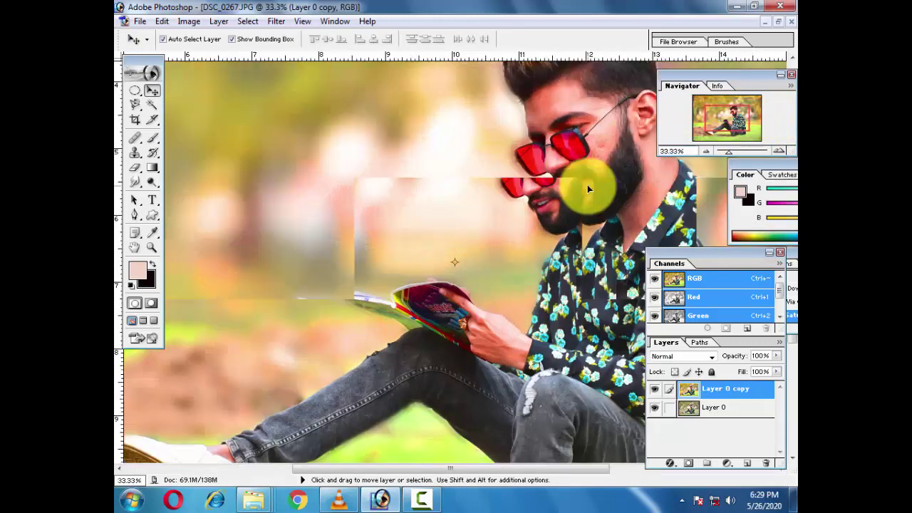
key(ctrl+plus)
drag(554, 163, 183, 193)
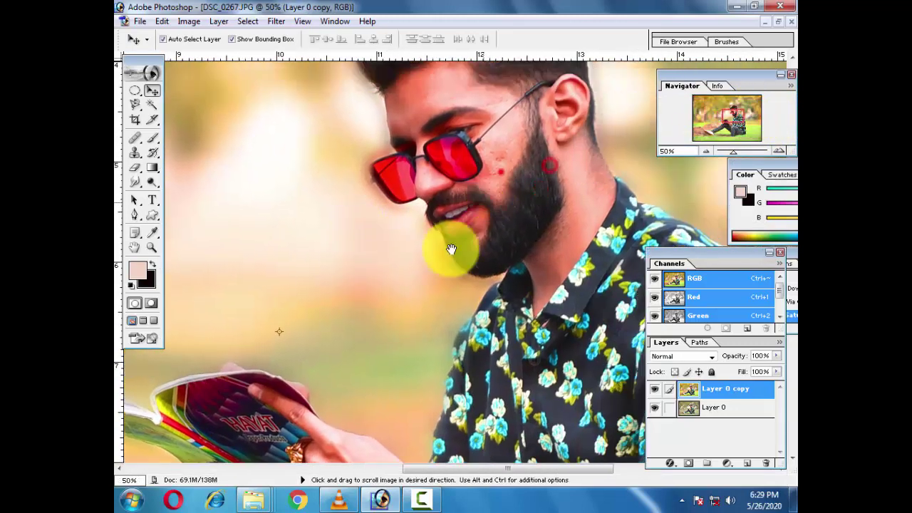
click(134, 168)
right_click(400, 279)
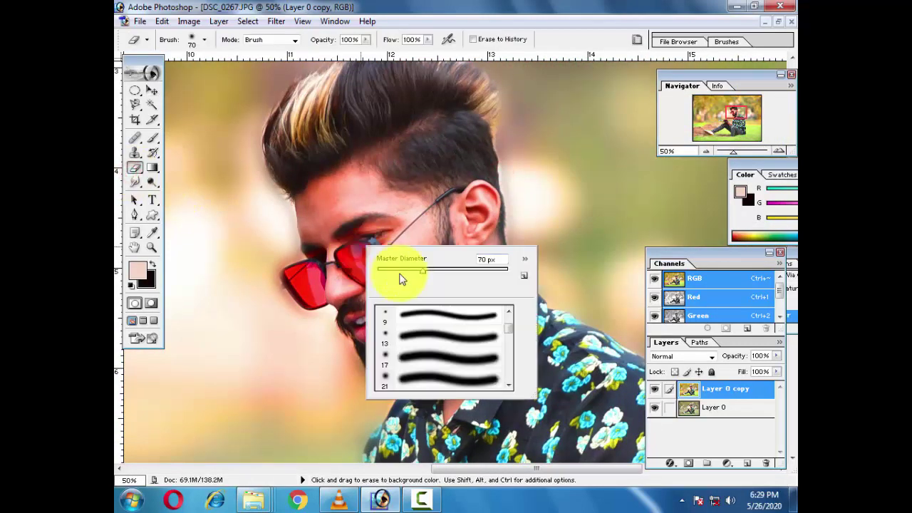
key(Return)
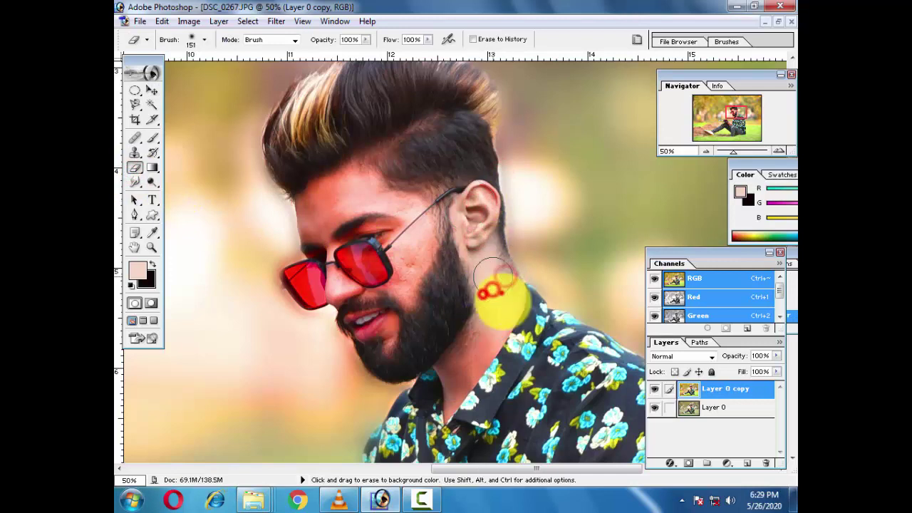
mouse_move(489, 295)
mouse_down()
mouse_move(470, 322)
mouse_move(529, 373)
mouse_move(413, 261)
mouse_move(405, 183)
mouse_move(495, 186)
mouse_move(463, 153)
mouse_move(360, 193)
mouse_move(332, 182)
mouse_move(320, 194)
mouse_move(373, 264)
mouse_move(373, 325)
mouse_move(373, 262)
mouse_move(317, 273)
mouse_move(326, 240)
mouse_move(376, 173)
mouse_move(418, 220)
mouse_move(466, 203)
mouse_move(330, 204)
mouse_move(364, 324)
mouse_up()
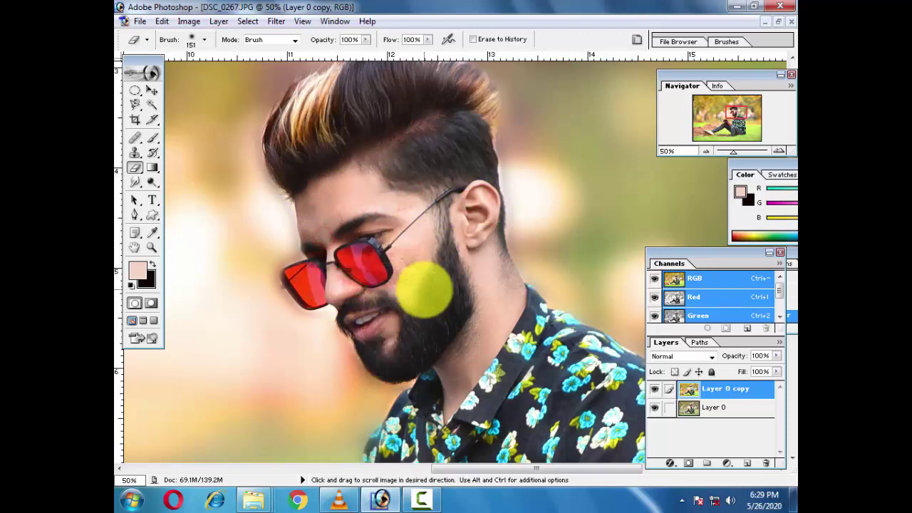
Work down the shirt and jeans to the shoe and cuff, erasing blur from their edges.
mouse_move(425, 288)
mouse_down()
mouse_move(356, 295)
mouse_move(423, 240)
mouse_move(289, 140)
mouse_up()
scroll(417, 285, down, 5)
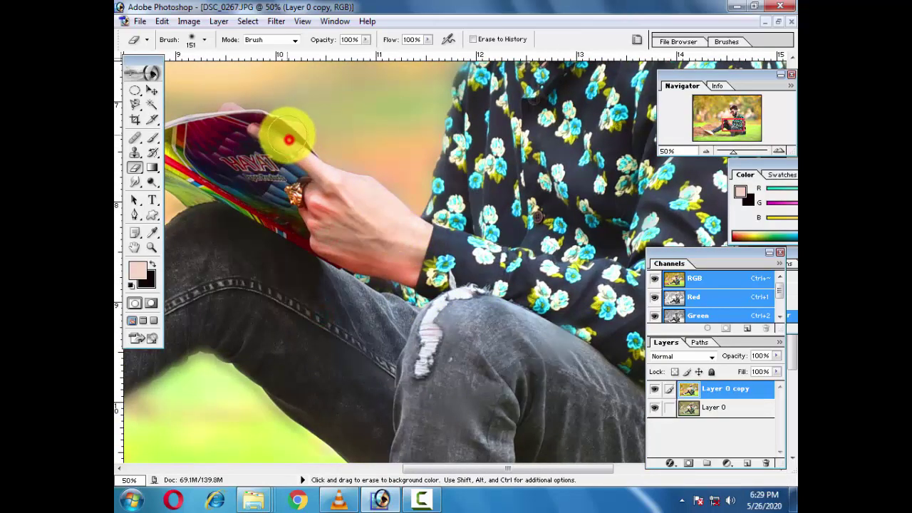
drag(361, 187, 588, 230)
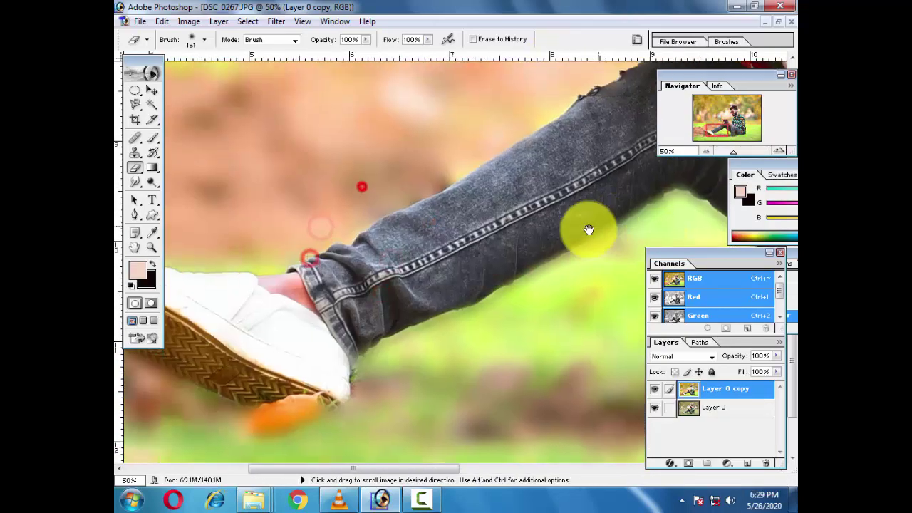
drag(312, 285, 478, 275)
mouse_move(458, 330)
mouse_down()
mouse_move(430, 307)
mouse_move(244, 250)
mouse_move(342, 325)
mouse_move(450, 347)
mouse_move(288, 266)
mouse_up()
scroll(258, 251, down, 3)
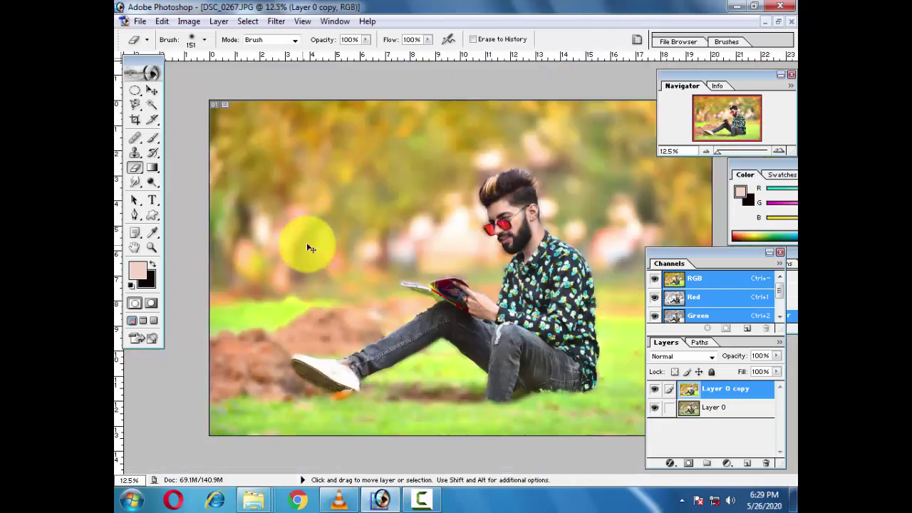
scroll(305, 248, up, 1)
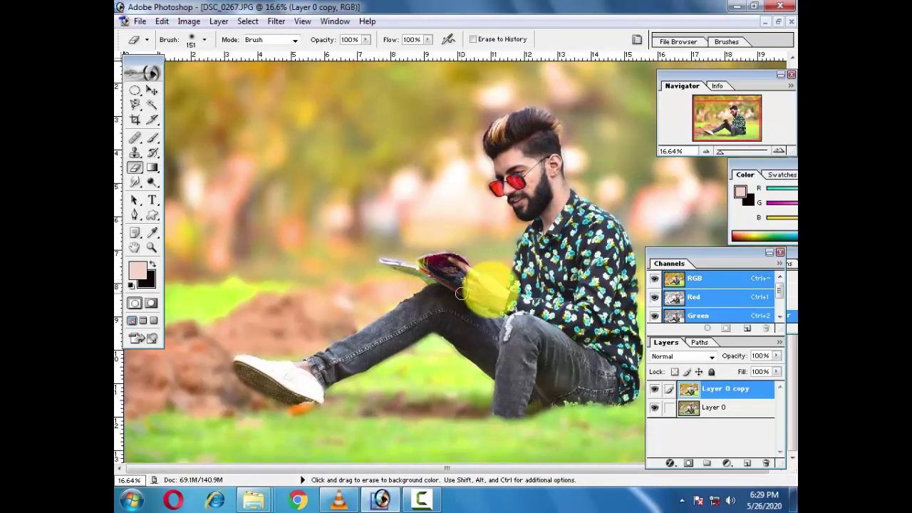
scroll(533, 315, up, 1)
scroll(519, 246, up, 2)
scroll(518, 242, down, 1)
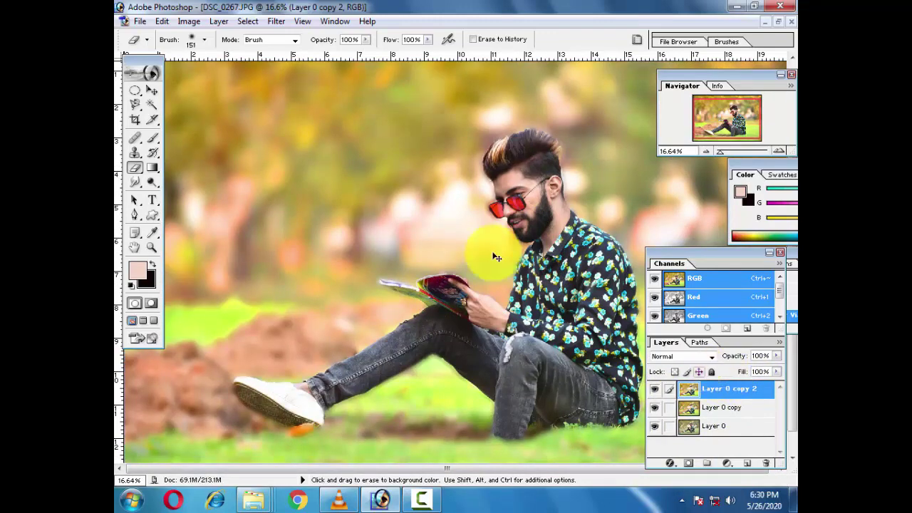
Deepen Layer 0 copy 2's midtones with a Curves adjustment pulling the midpoint down.
click(187, 21)
click(213, 57)
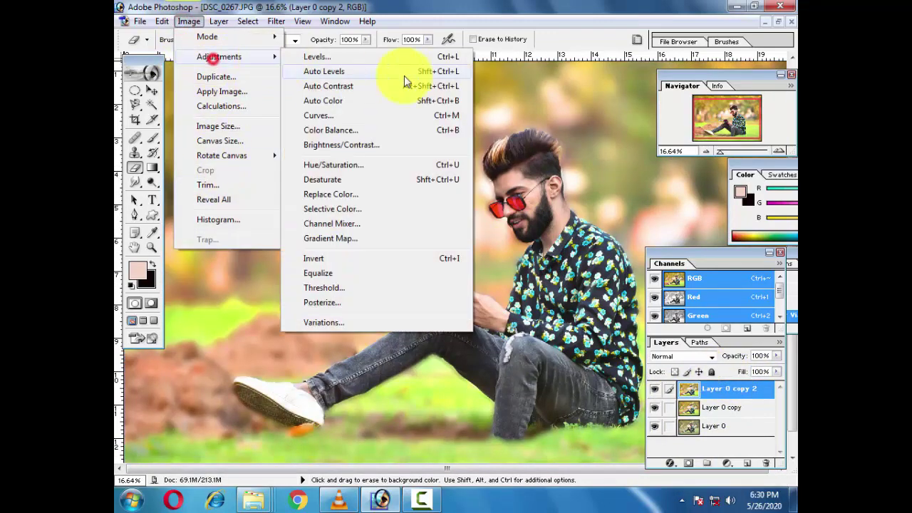
click(436, 119)
mouse_move(419, 381)
mouse_down()
mouse_move(404, 365)
mouse_move(428, 395)
mouse_up()
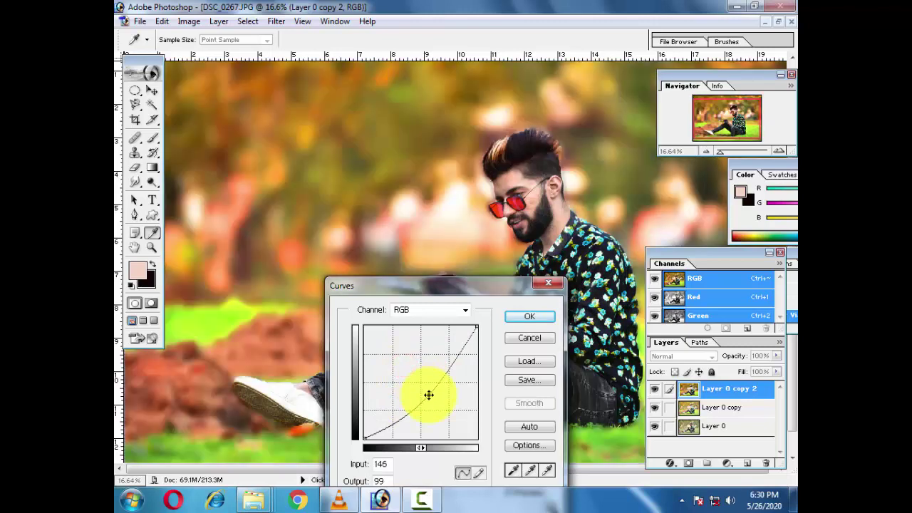
mouse_move(406, 286)
mouse_down()
mouse_move(233, 261)
mouse_move(167, 238)
mouse_up()
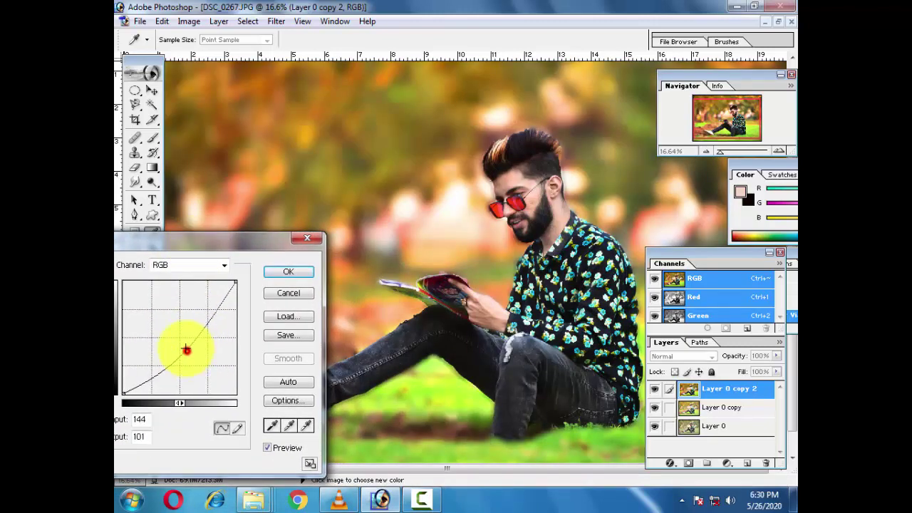
drag(186, 350, 190, 345)
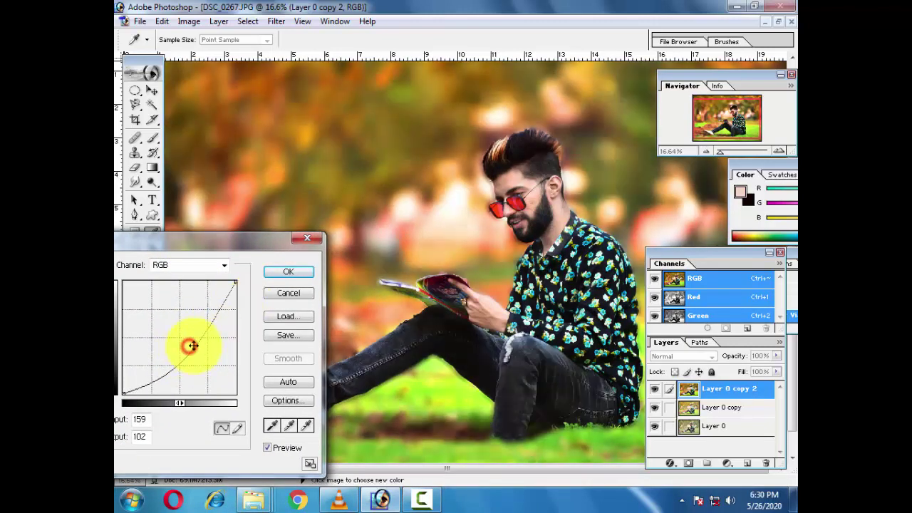
click(279, 274)
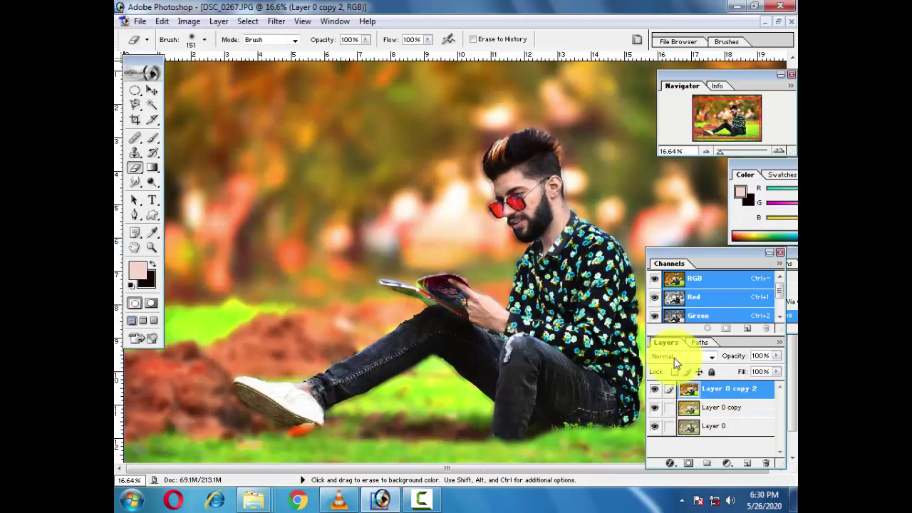
key(ctrl+minus)
click(688, 426)
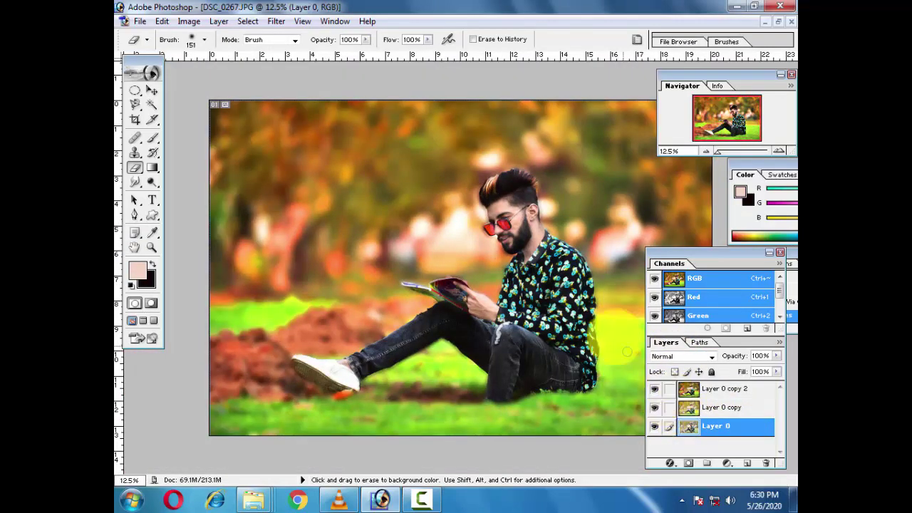
Brighten Layer 0 with a Curves adjustment bowing the midpoint upward, then zoom toward the face.
click(189, 21)
click(211, 57)
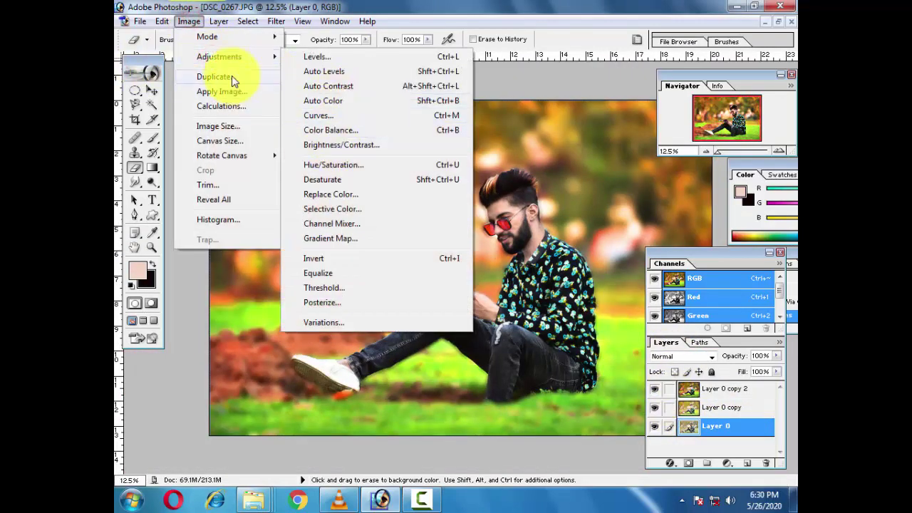
click(416, 112)
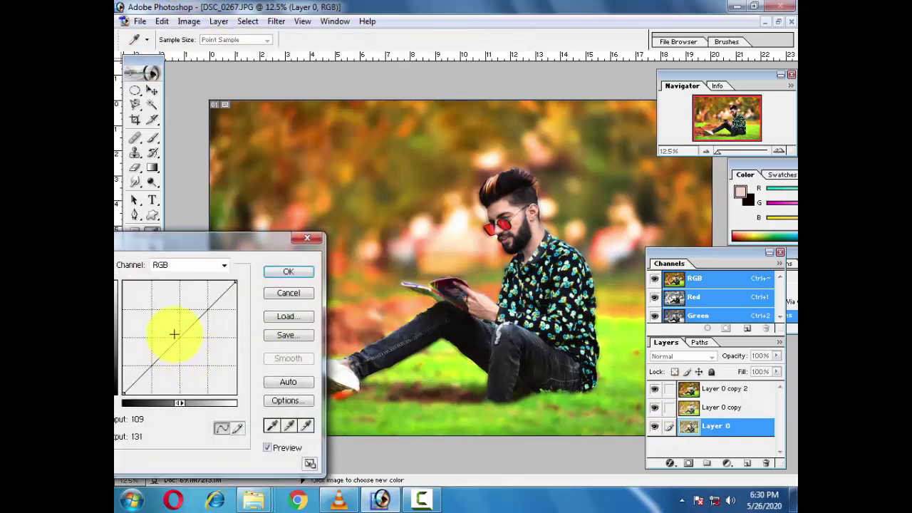
drag(177, 337, 175, 334)
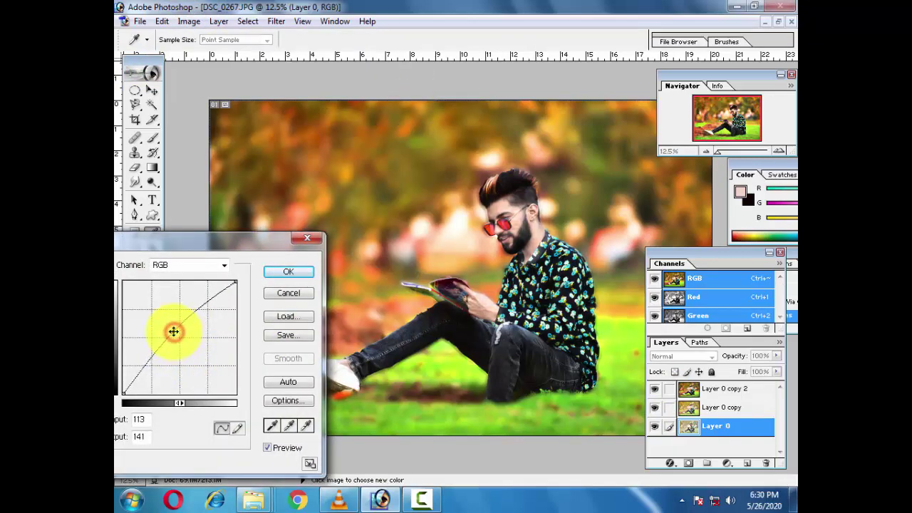
click(280, 271)
key(e)
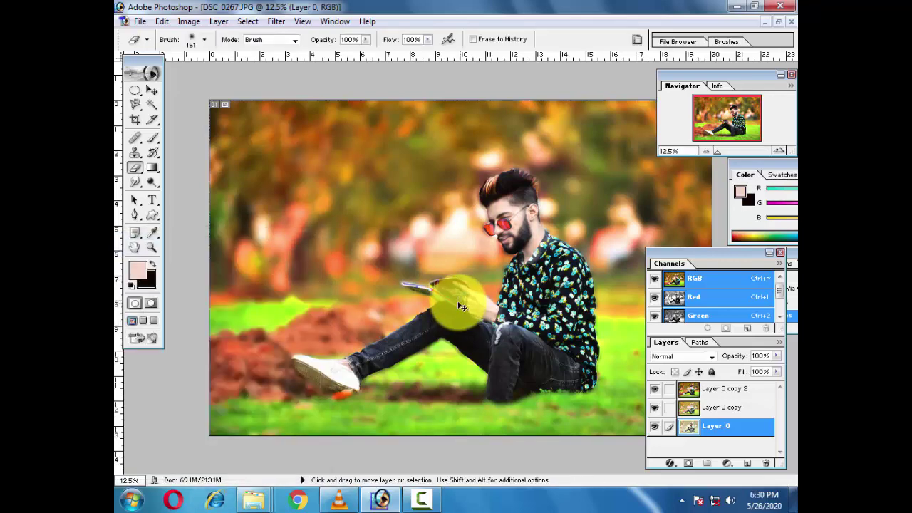
scroll(461, 306, up, 2)
scroll(442, 273, up, 1)
scroll(472, 240, up, 1)
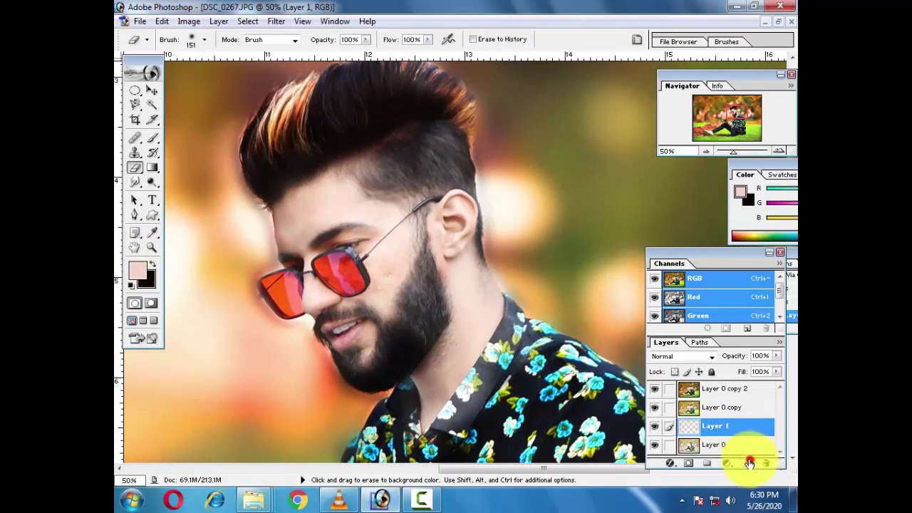
With an 81 px brush, paint soft pink glow on the cheek, ear and neck.
click(151, 140)
right_click(349, 211)
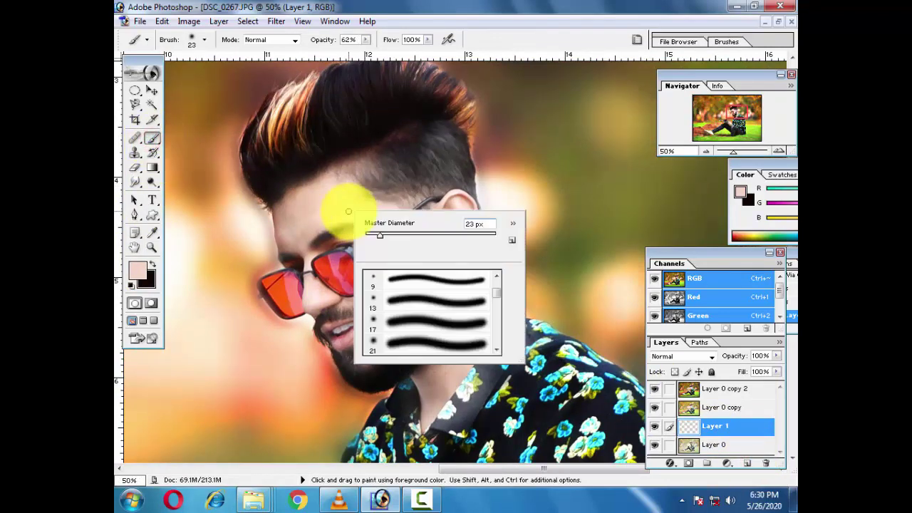
right_click(335, 204)
drag(378, 226, 388, 226)
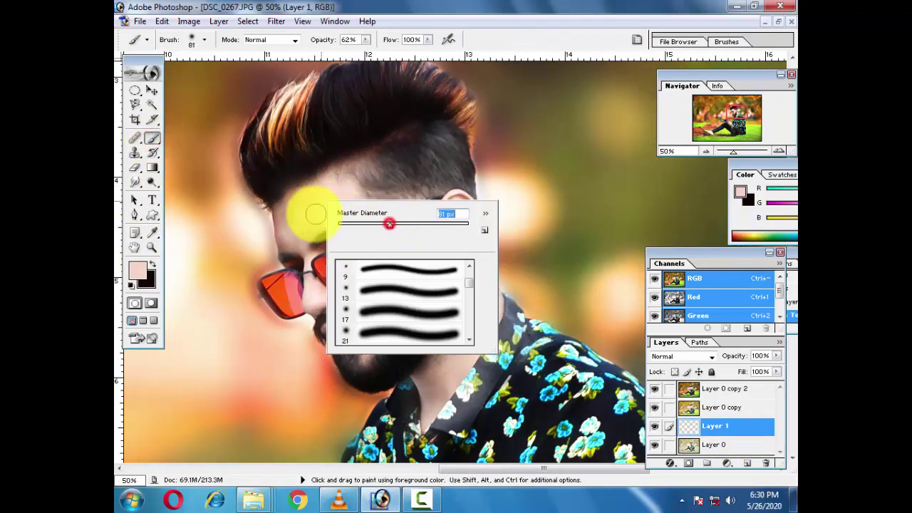
click(307, 216)
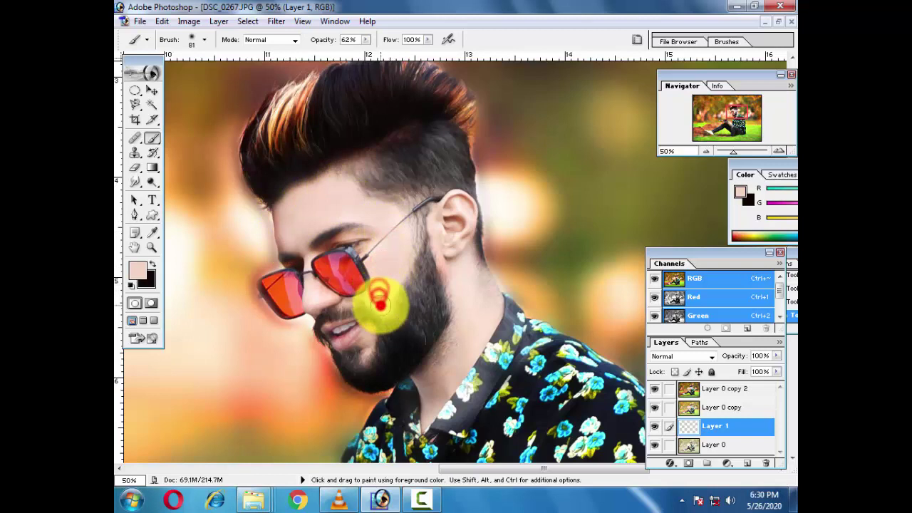
click(380, 262)
click(382, 236)
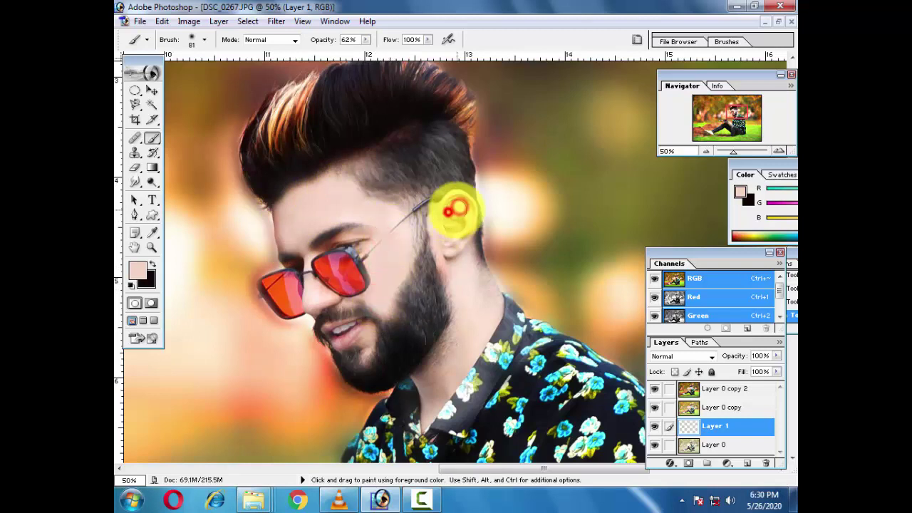
scroll(452, 263, down, 1)
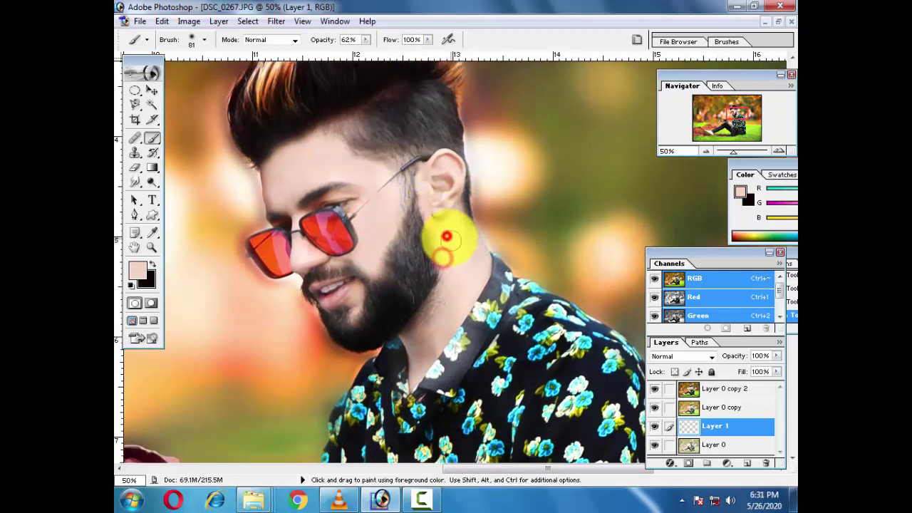
click(454, 226)
click(457, 272)
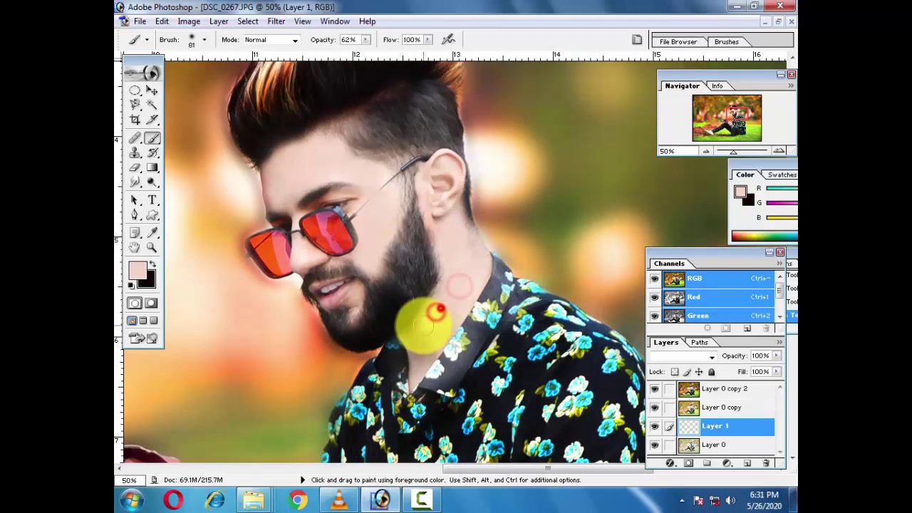
click(434, 344)
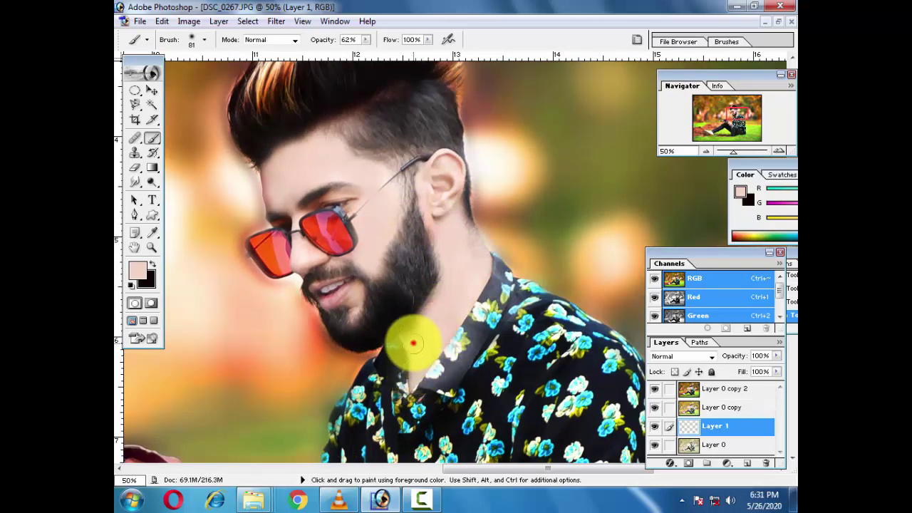
click(417, 325)
click(447, 233)
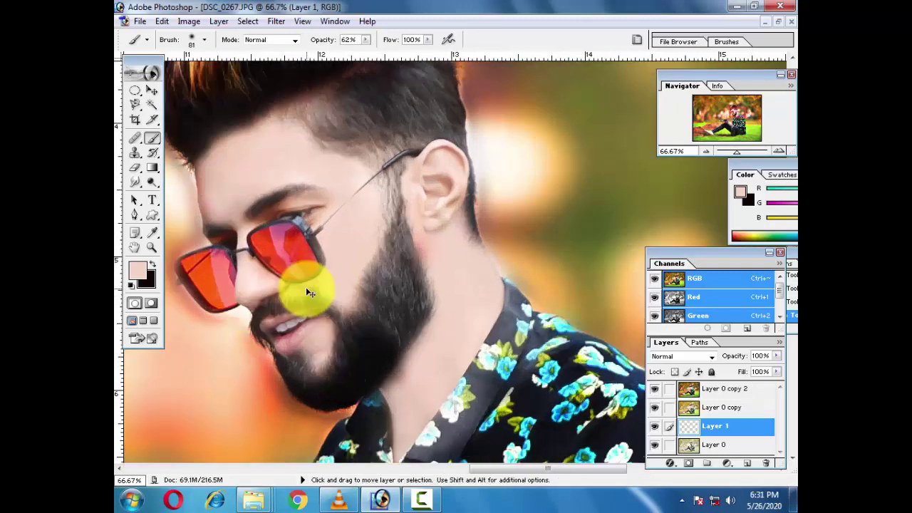
Paint glow above the eyebrow and, with a 32 px brush, beside the left lens.
key(ctrl+plus)
right_click(395, 184)
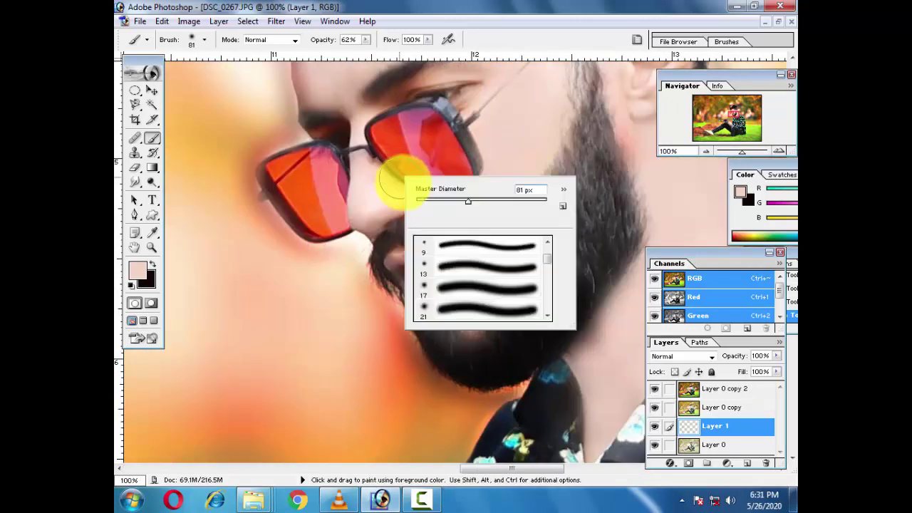
click(376, 168)
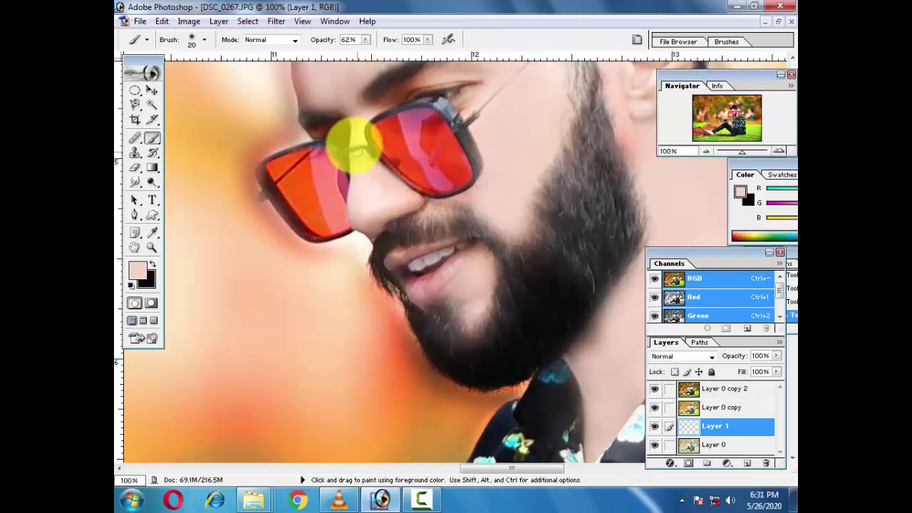
click(391, 104)
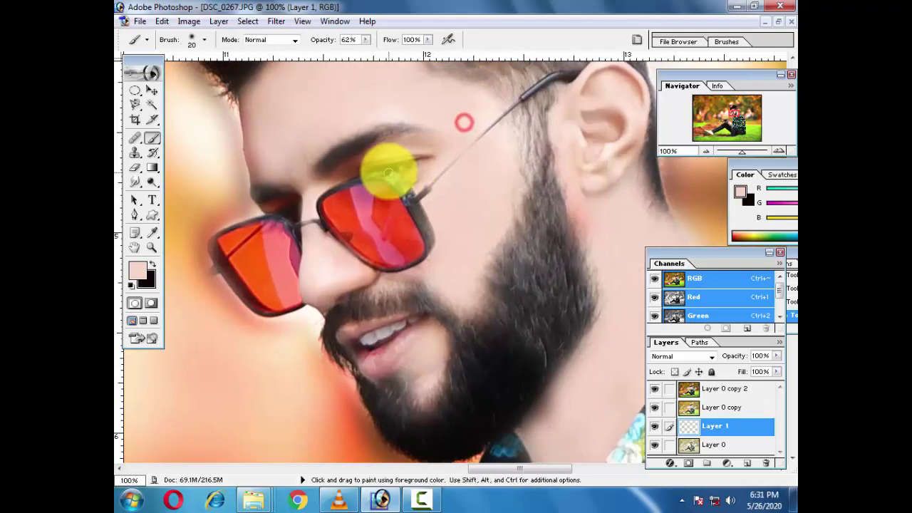
right_click(402, 151)
click(346, 159)
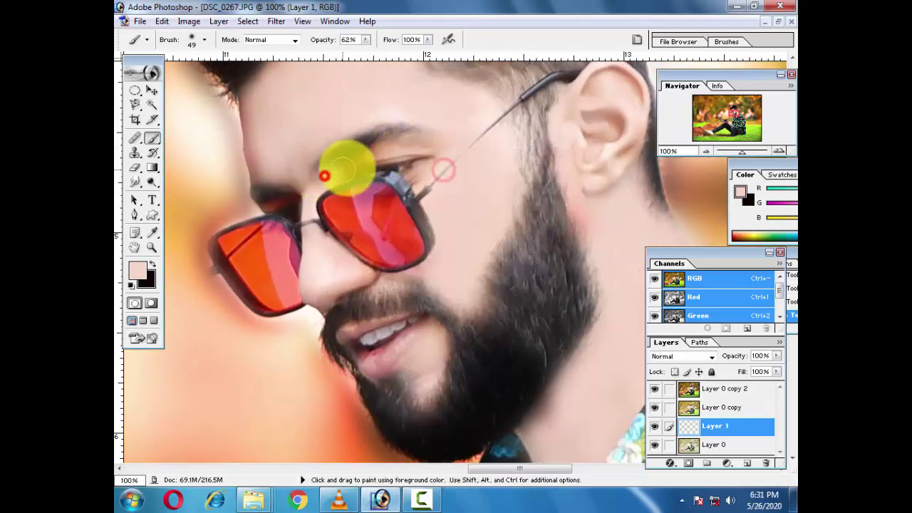
right_click(430, 168)
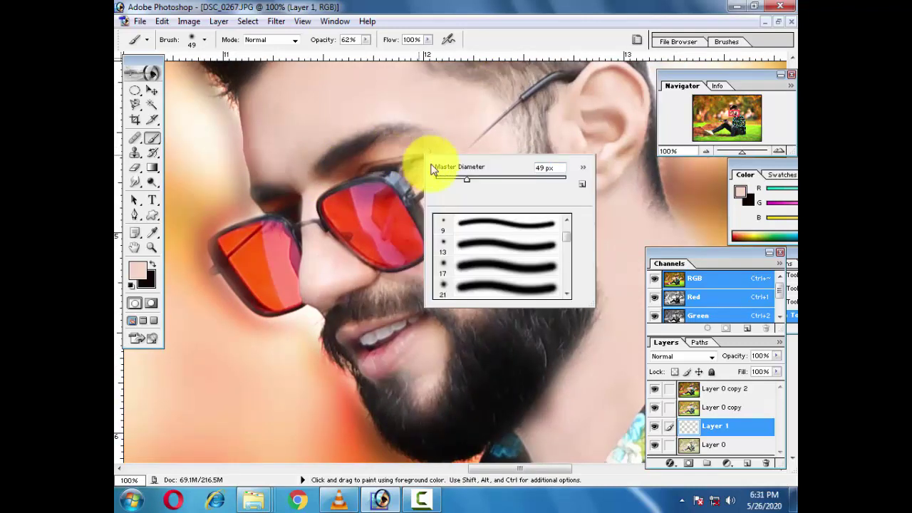
click(349, 171)
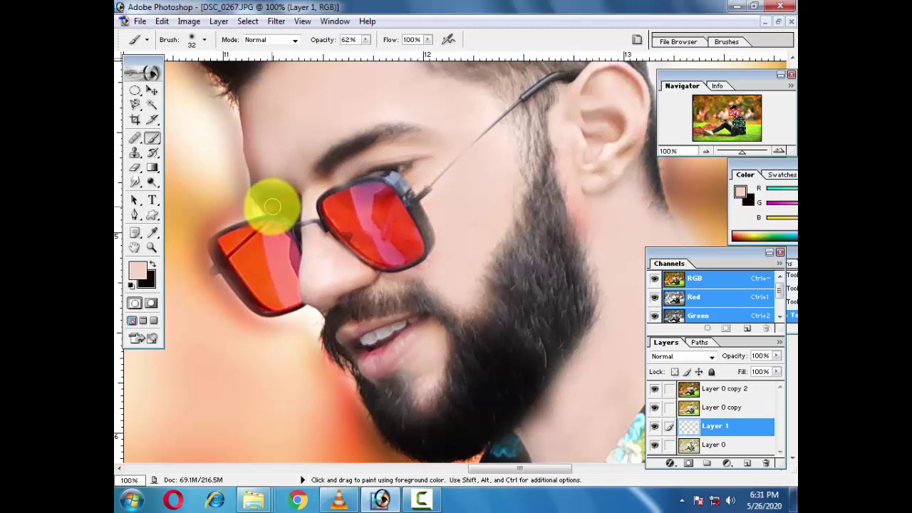
mouse_move(269, 207)
mouse_down()
mouse_move(315, 235)
mouse_move(284, 226)
mouse_up()
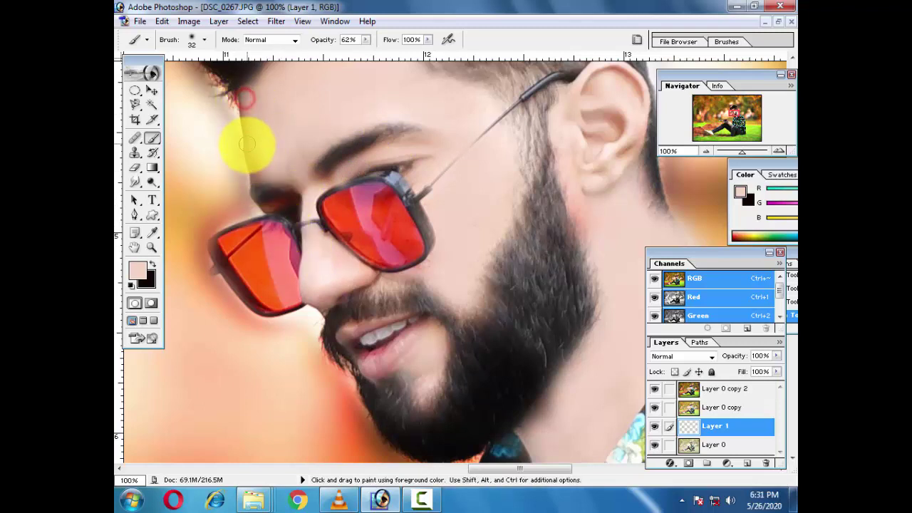
With a 63 px brush, paint pale pink glow over the hand, shoe and jeans cuff.
scroll(285, 114, down, 5)
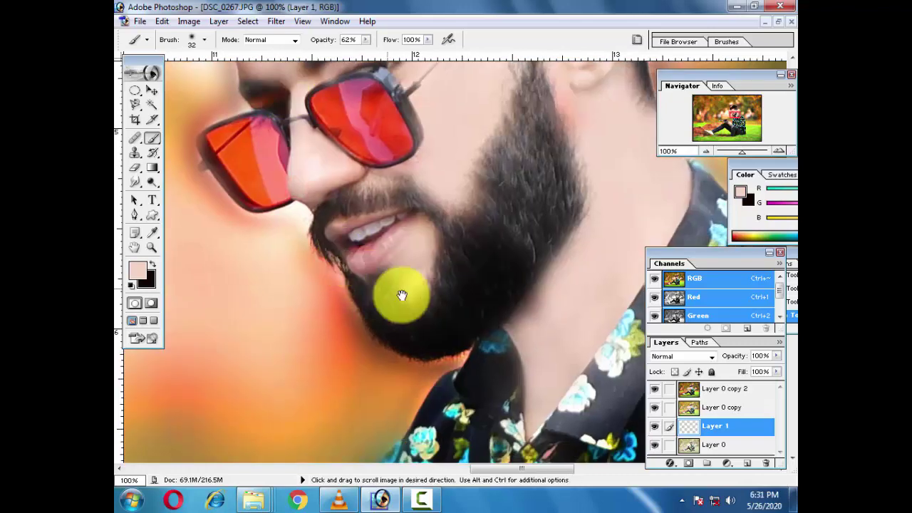
drag(413, 316, 335, 248)
scroll(315, 259, down, 2)
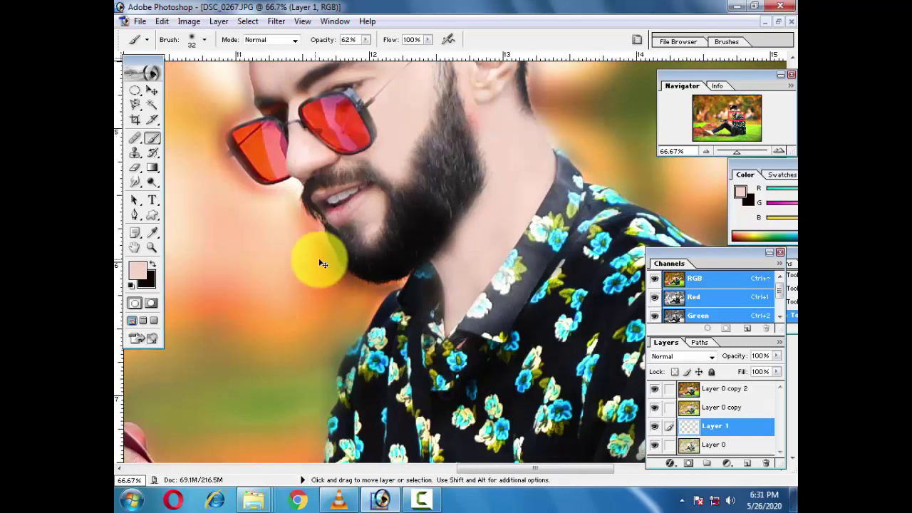
mouse_move(270, 350)
mouse_down()
mouse_move(232, 252)
mouse_move(285, 282)
mouse_up()
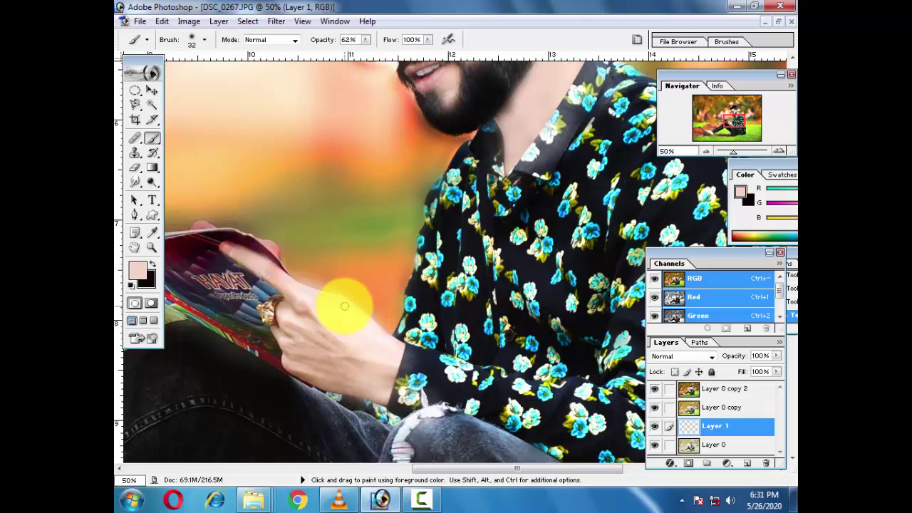
right_click(370, 333)
drag(417, 357, 442, 356)
key(Return)
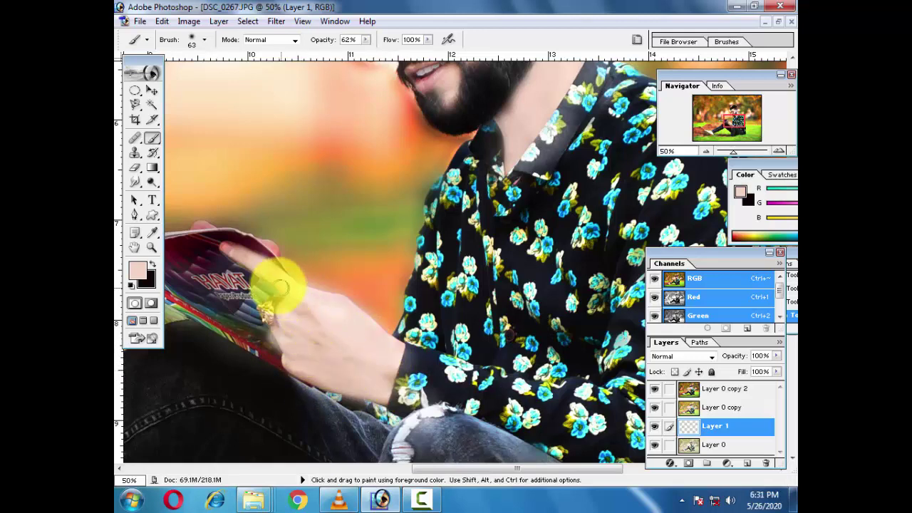
key(space)
mouse_move(287, 307)
mouse_down()
mouse_move(301, 350)
mouse_move(285, 260)
mouse_move(271, 342)
mouse_move(539, 296)
mouse_up()
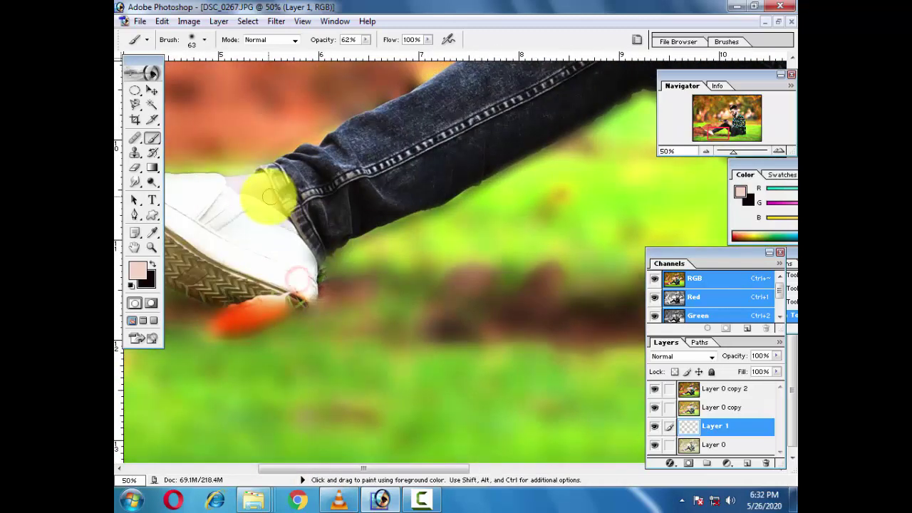
mouse_move(275, 204)
mouse_down()
mouse_move(234, 179)
mouse_move(267, 176)
mouse_up()
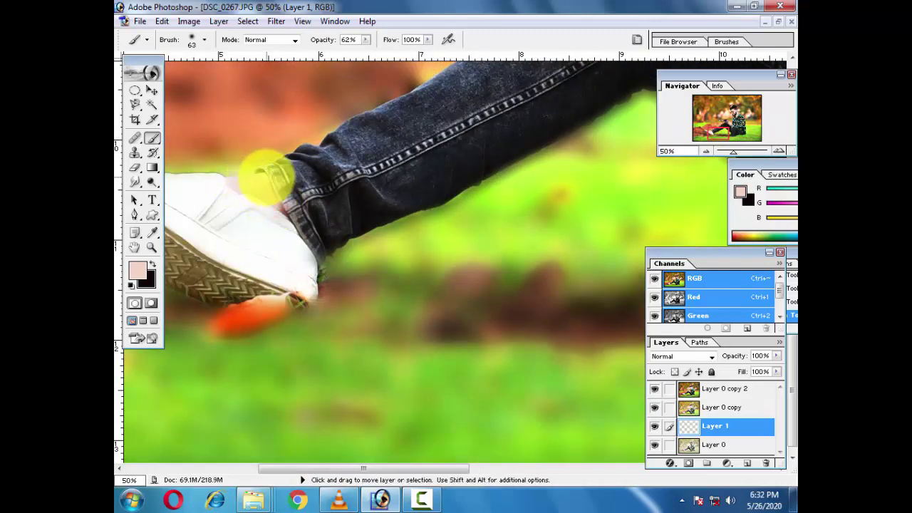
key(ctrl+minus)
key(ctrl+minus)
key(ctrl+plus)
key(ctrl+plus)
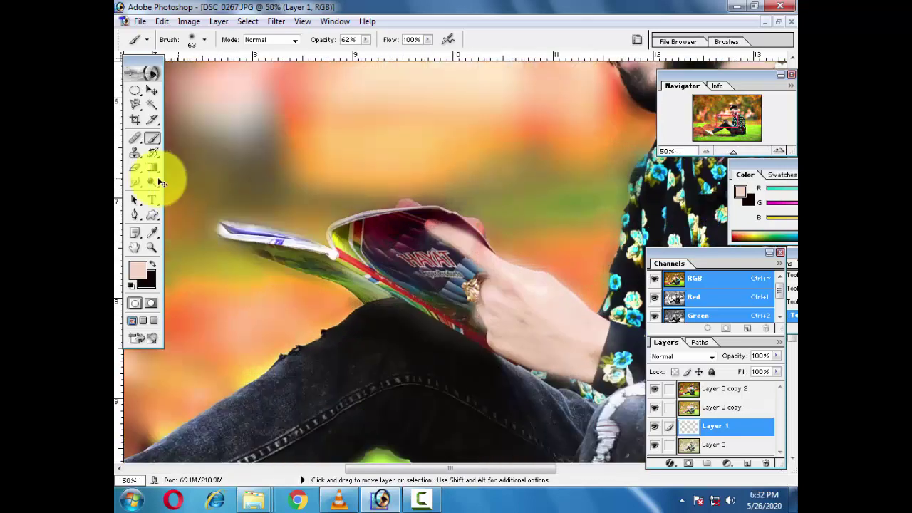
key(ctrl+plus)
Erase stray glow paint around the book, wrist, sleeve and jeans at 100% zoom.
click(135, 167)
scroll(356, 255, down, 3)
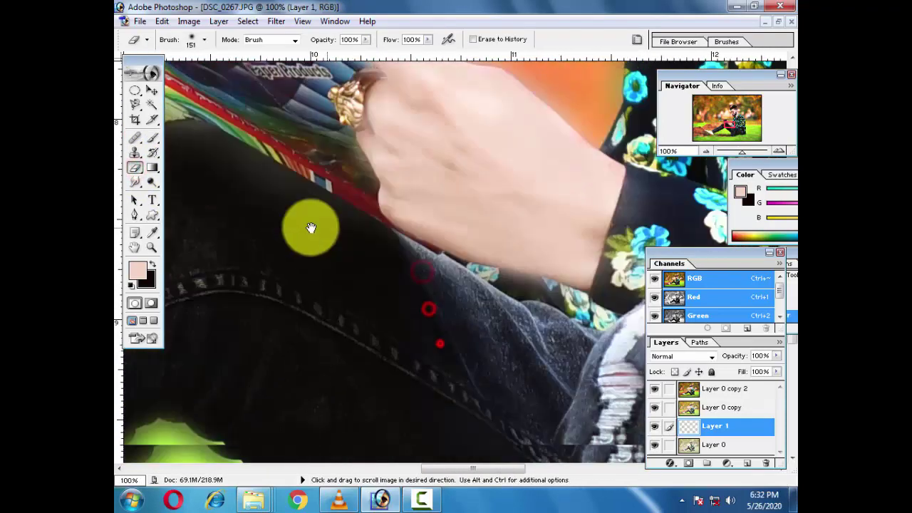
drag(441, 320, 309, 227)
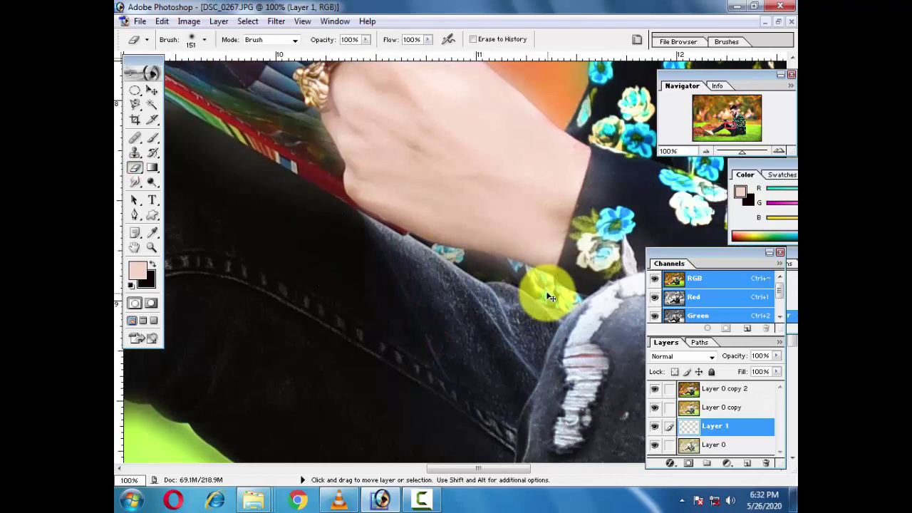
key(ctrl+minus)
key(ctrl+minus)
key(ctrl+minus)
key(ctrl+minus)
key(ctrl+minus)
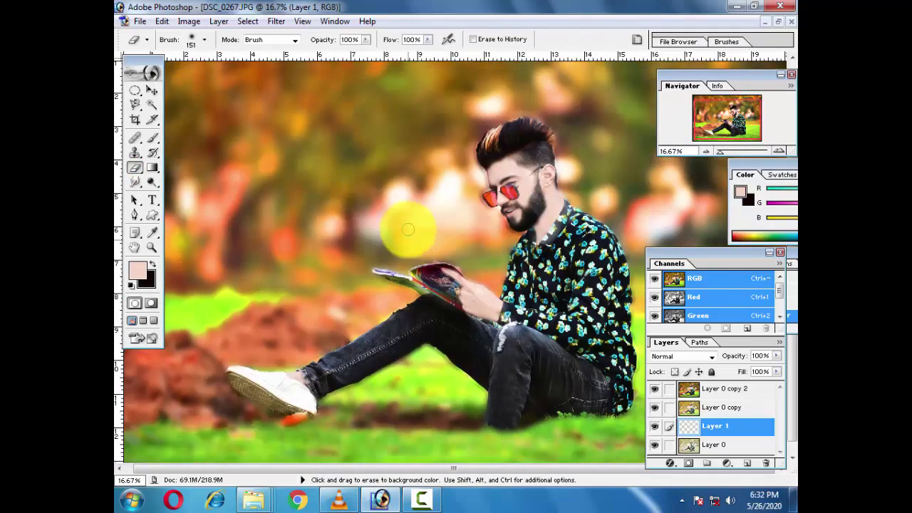
Lower Layer 1's opacity to 75%, dismissing a Color Balance dialog opened by mistake.
click(151, 91)
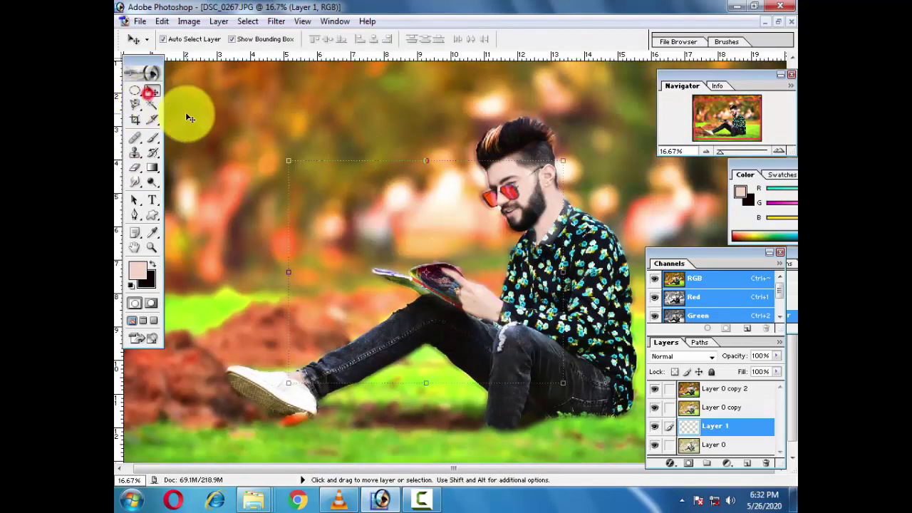
key(5)
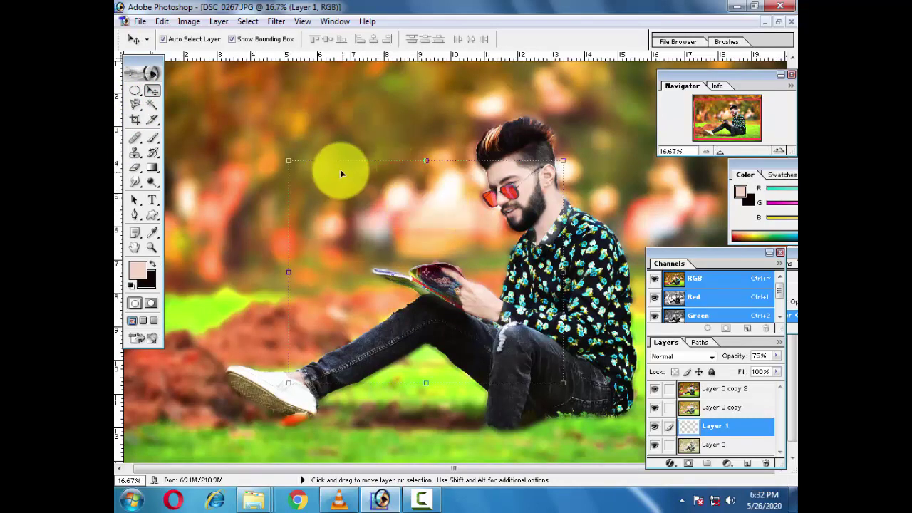
key(ctrl+b)
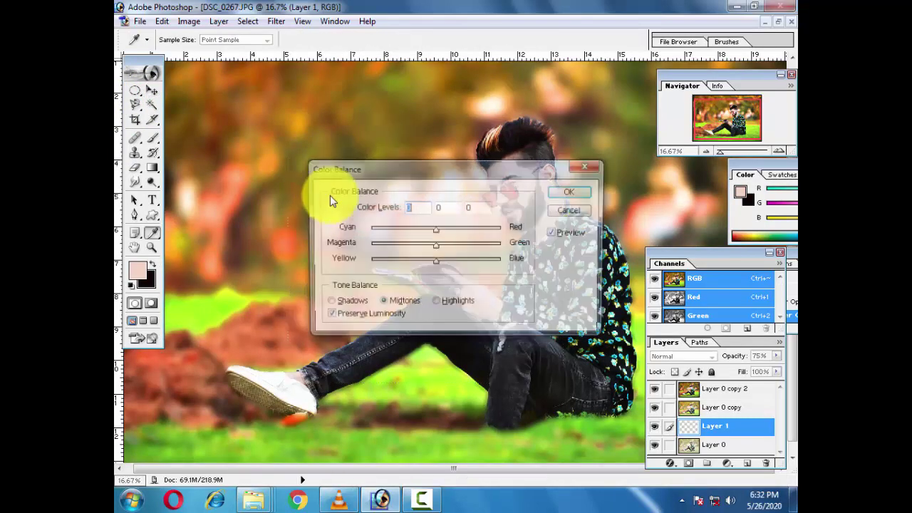
click(571, 191)
key(v)
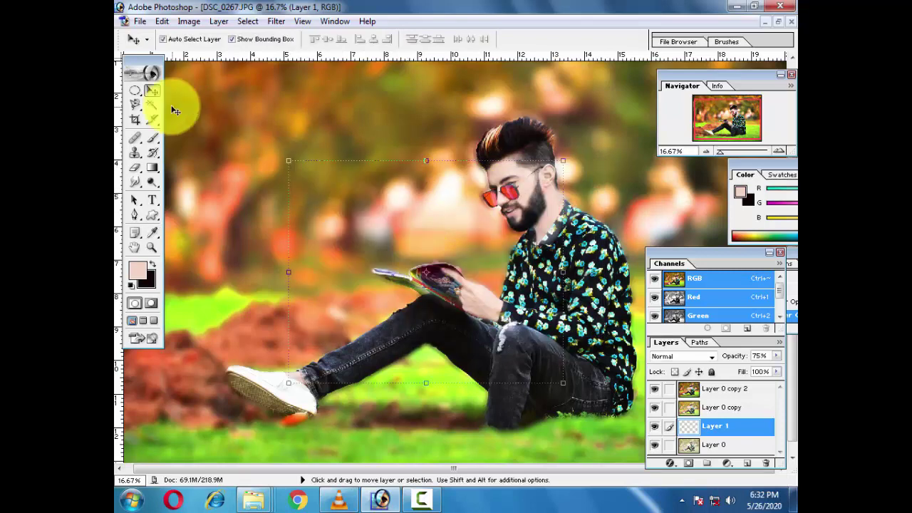
click(163, 21)
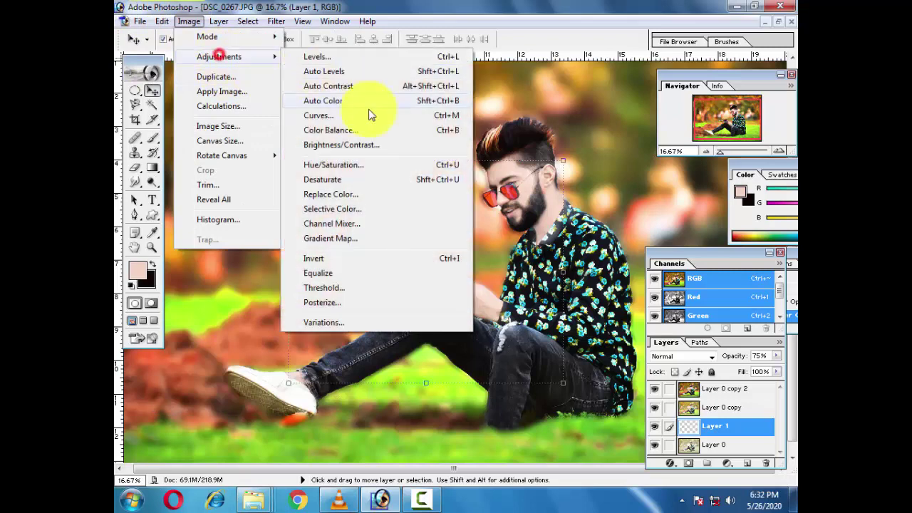
mouse_move(189, 21)
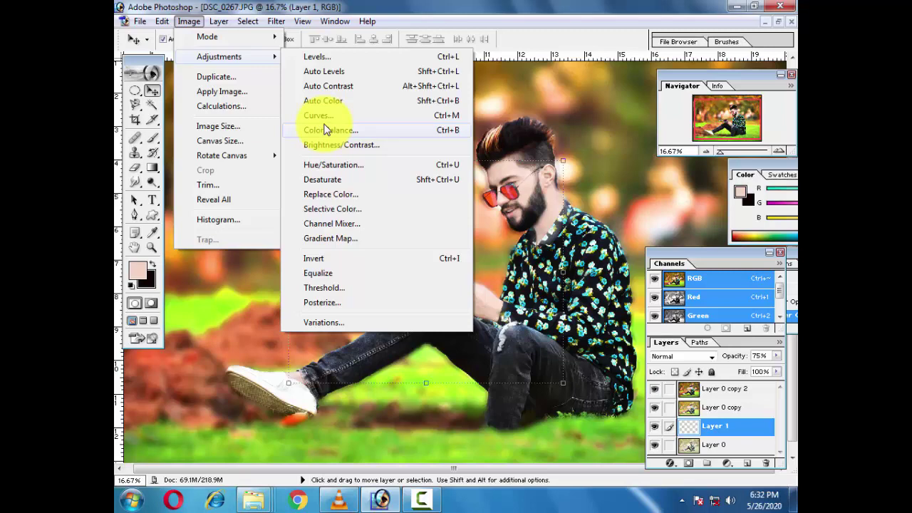
Warm the glow layer with a Red-channel curve raised to Input 105 / Output 182.
click(324, 115)
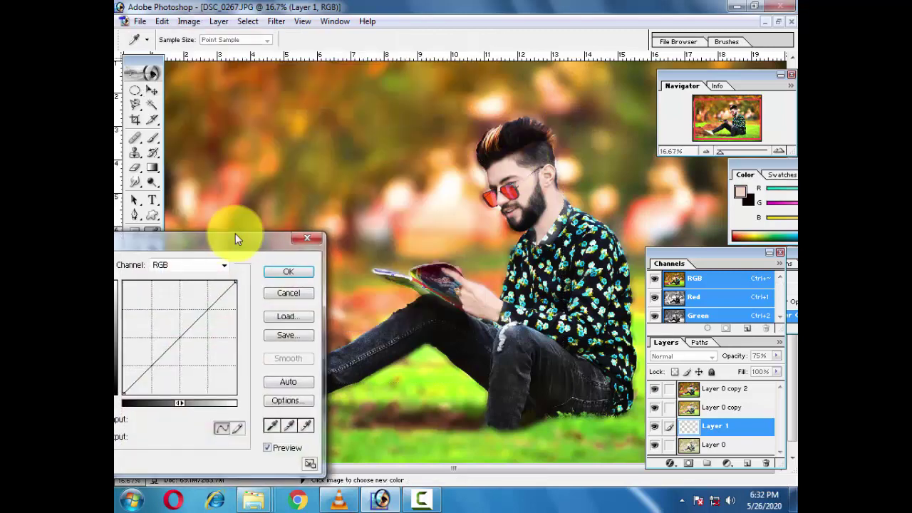
drag(235, 233, 468, 226)
click(403, 249)
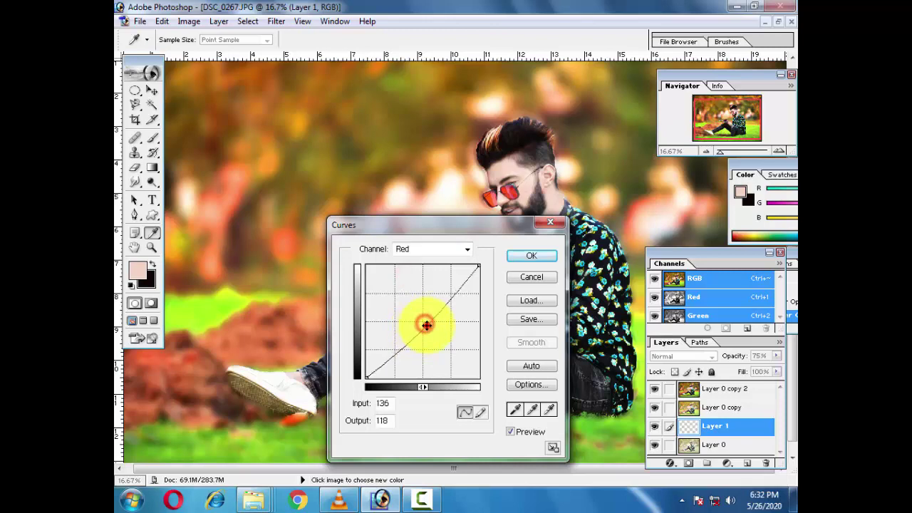
drag(426, 325, 413, 297)
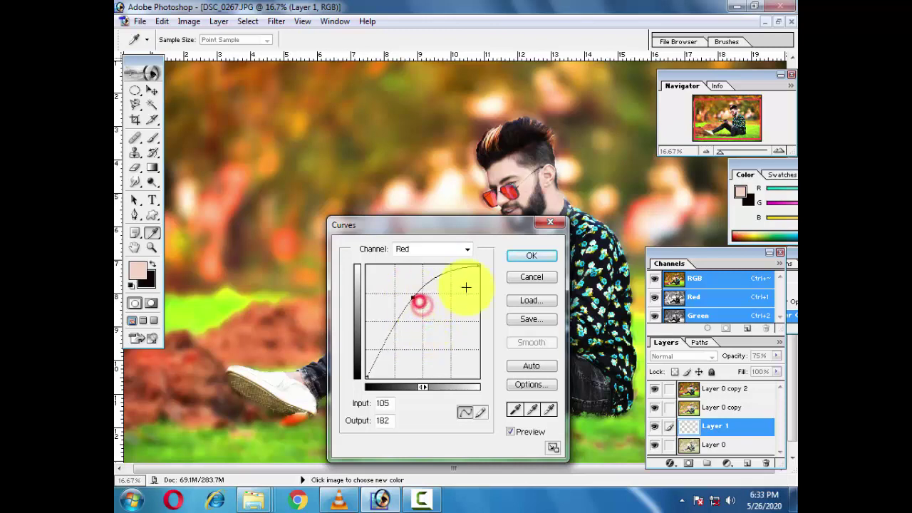
click(530, 255)
key(v)
Select Layer 0, then the top layer Layer 0 copy 2, and review the photo.
click(712, 443)
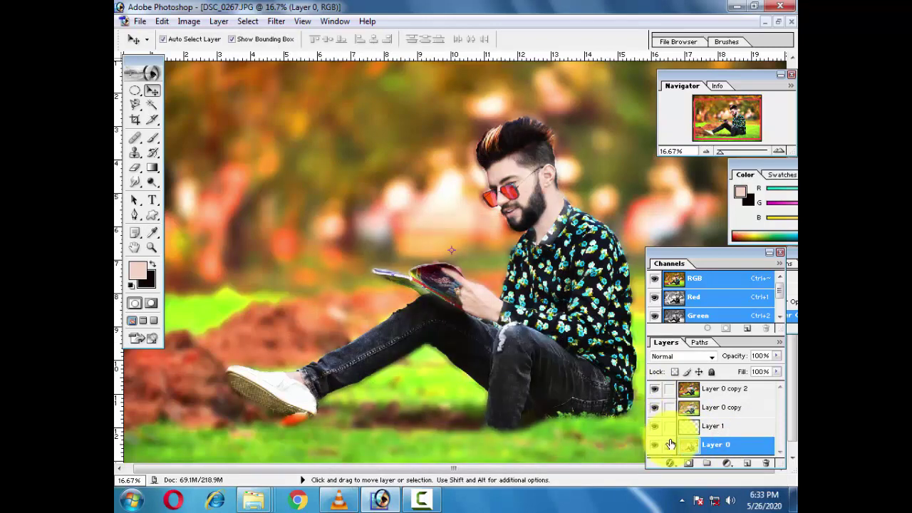
scroll(531, 311, down, 3)
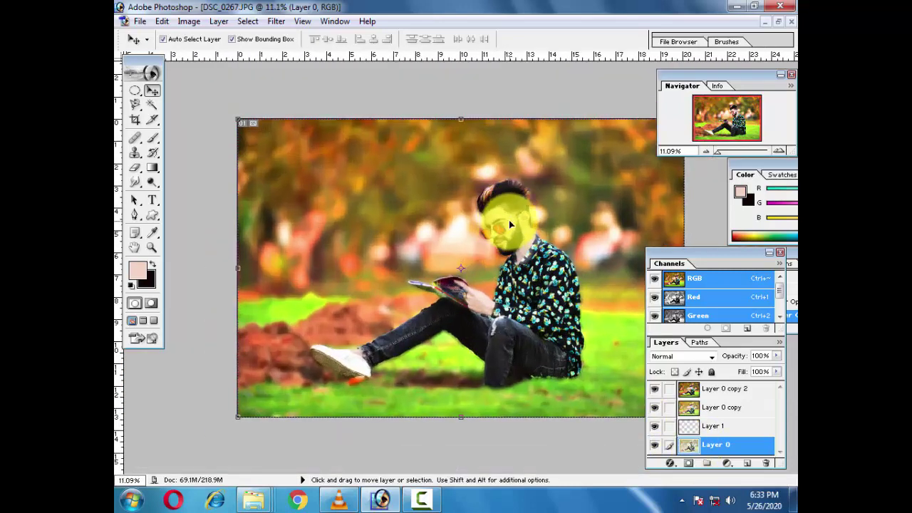
scroll(509, 225, down, 1)
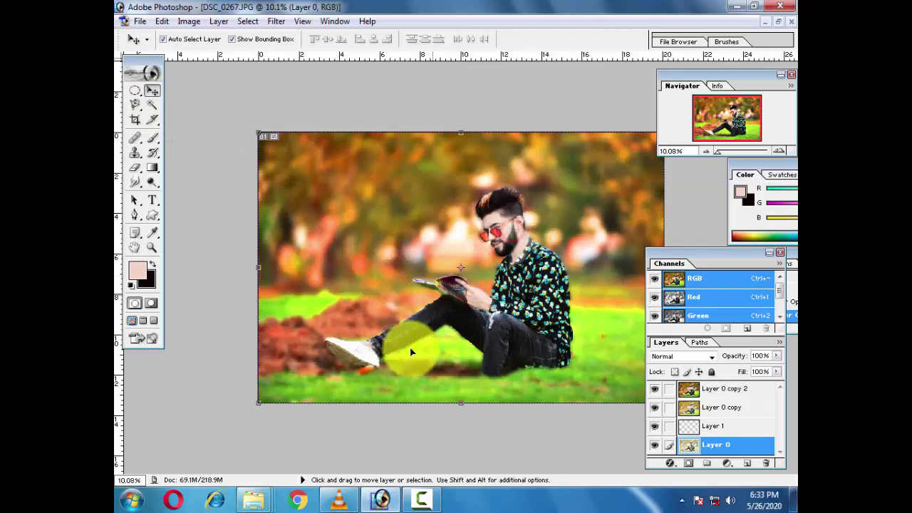
click(376, 351)
scroll(502, 265, down, 1)
scroll(501, 263, up, 3)
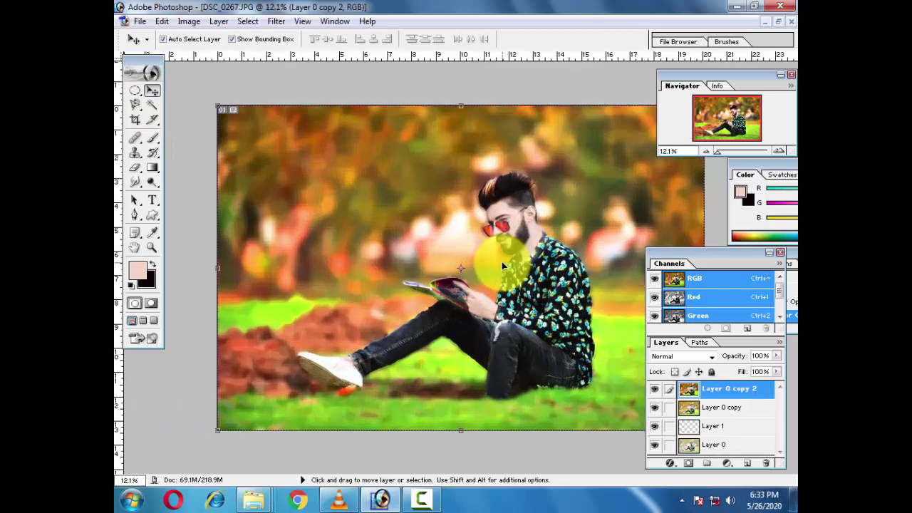
scroll(502, 264, up, 3)
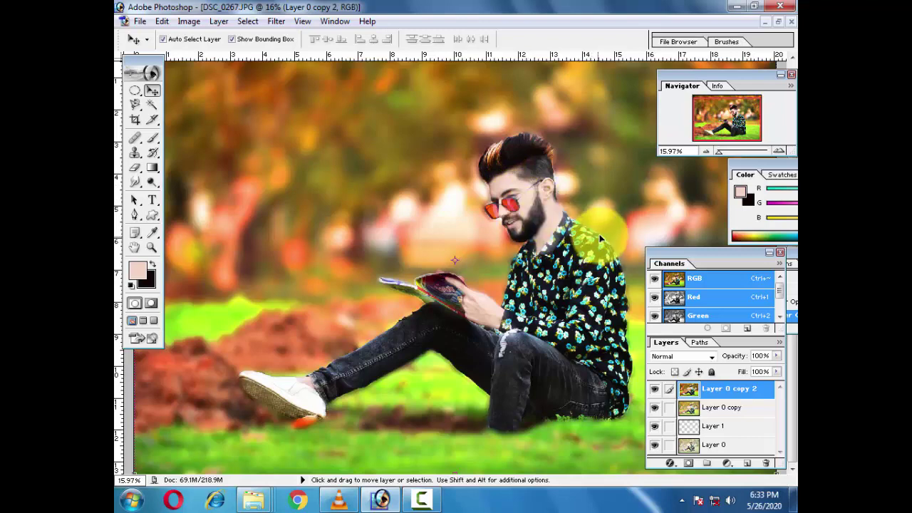
scroll(597, 236, up, 1)
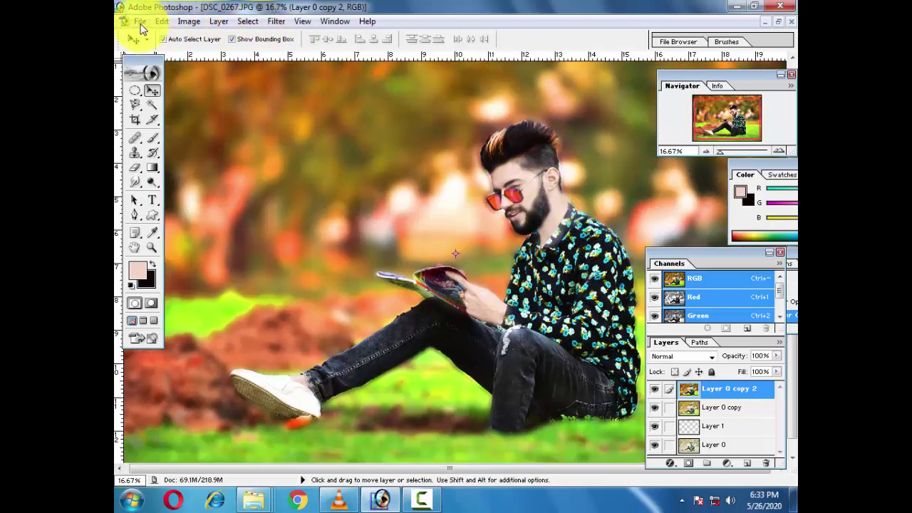
Export via Save for Web as JPEG High, quality 60, accepting the image size warning.
click(139, 21)
click(193, 159)
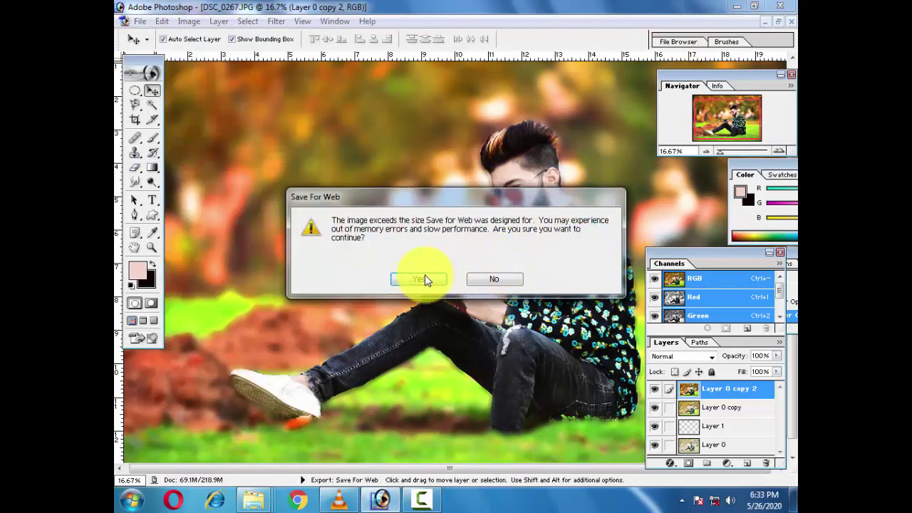
click(418, 278)
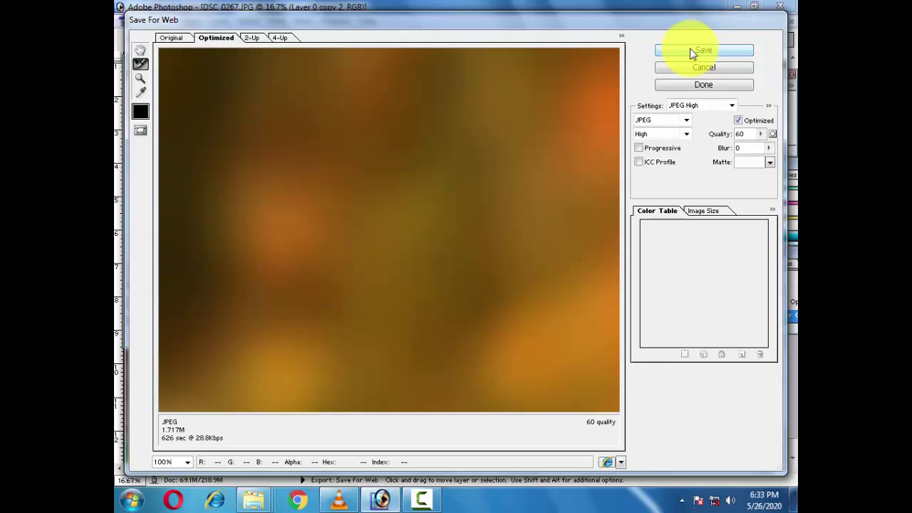
click(694, 51)
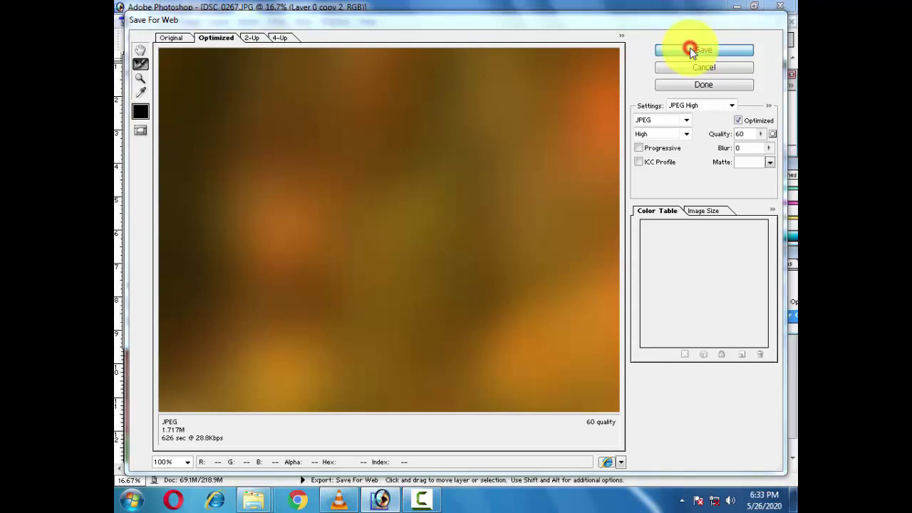
text(232)
key(Return)
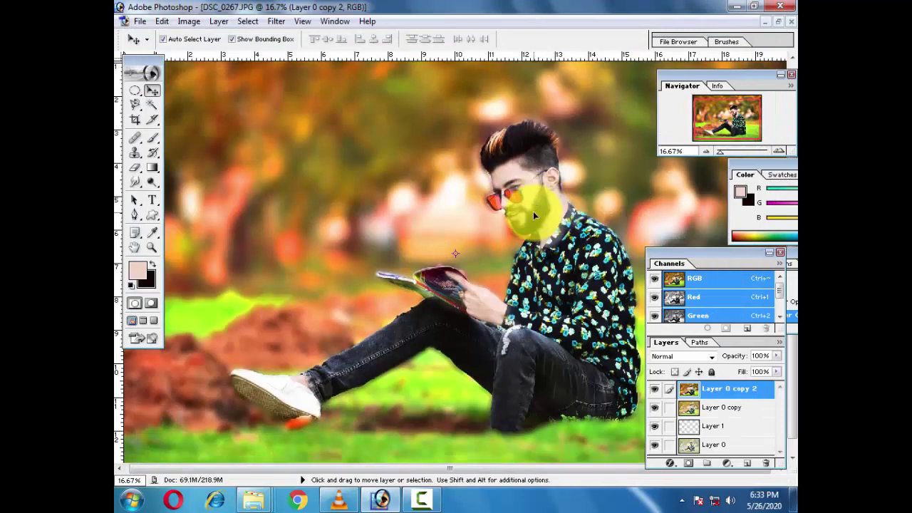
key(ctrl+plus)
drag(531, 193, 428, 238)
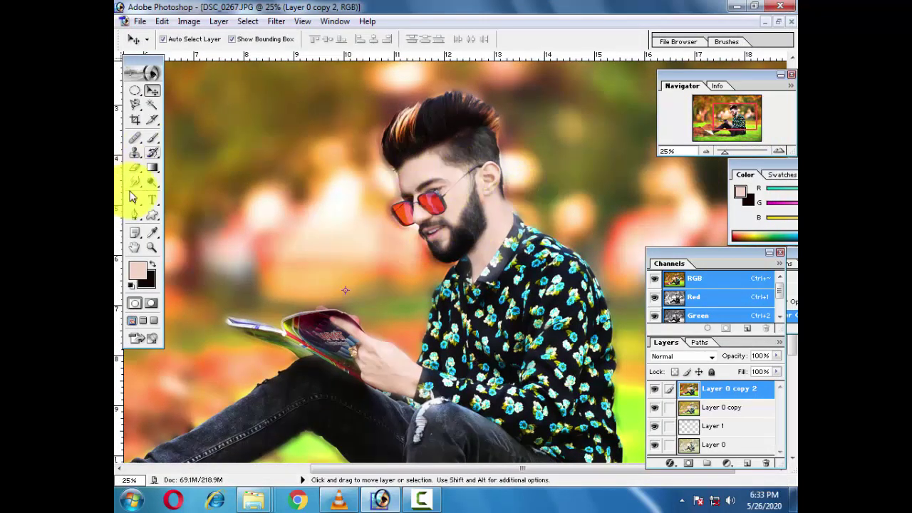
scroll(346, 215, up, 1)
scroll(346, 215, up, 1)
key(ctrl+minus)
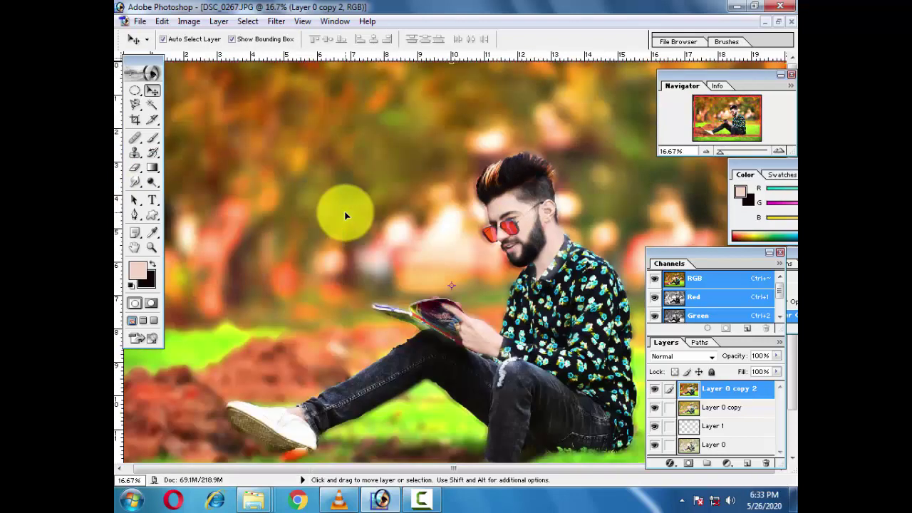
click(655, 388)
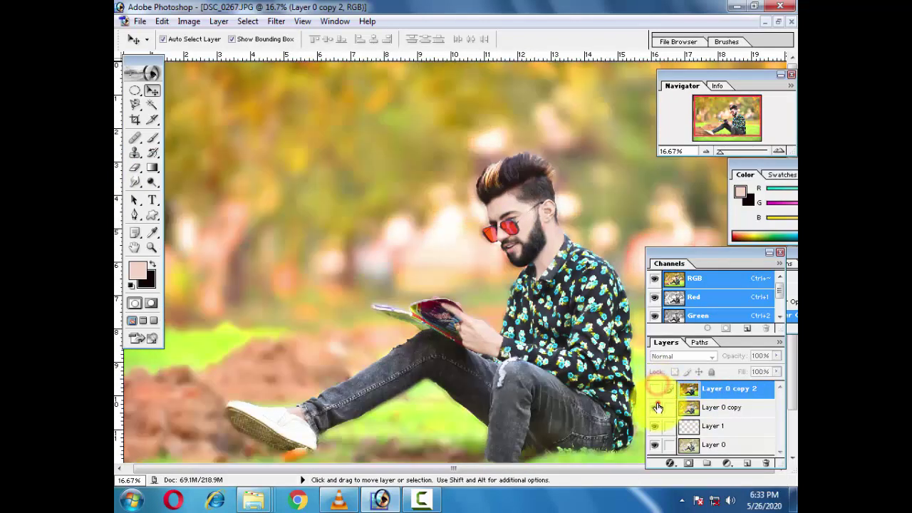
click(655, 407)
click(653, 427)
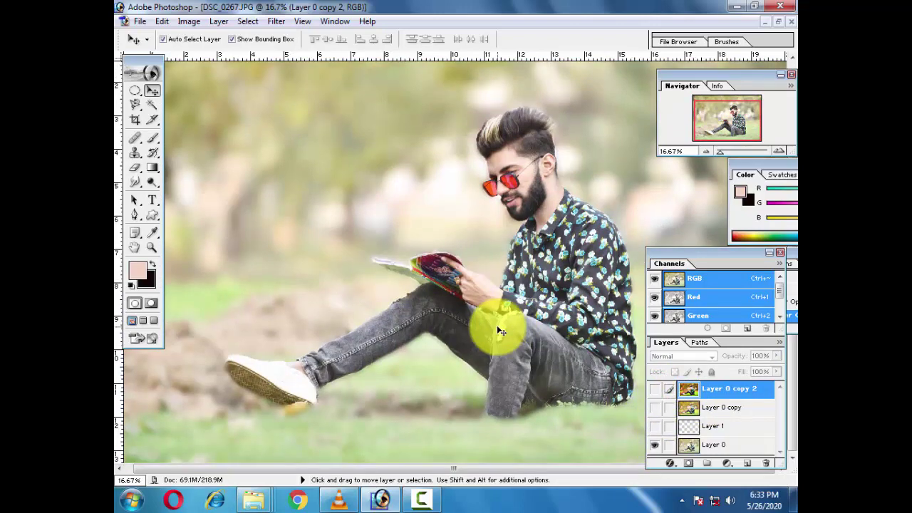
key(ctrl+minus)
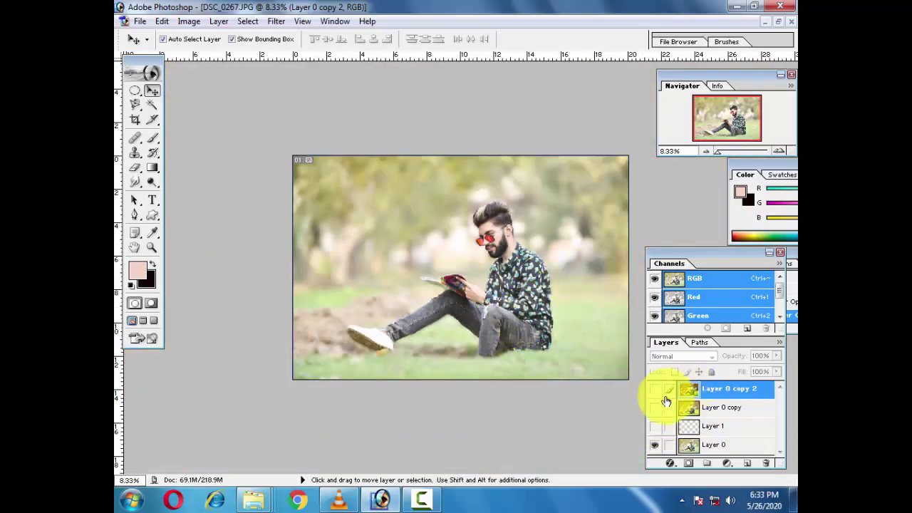
click(654, 389)
click(654, 407)
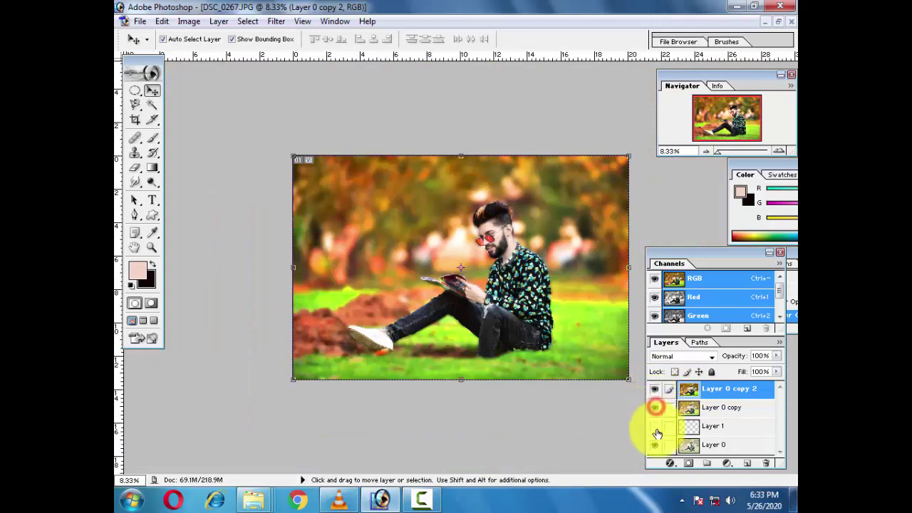